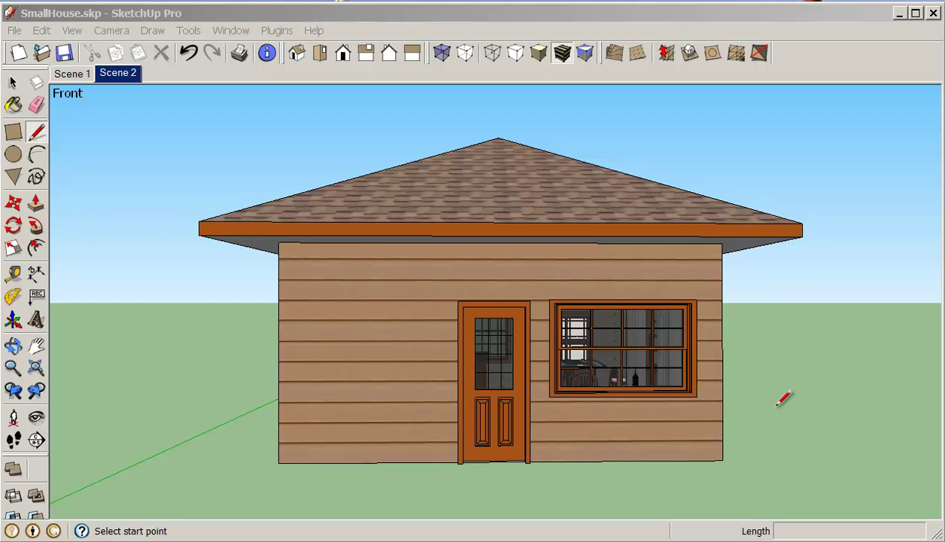
Look around the room interior in Scene 1 and return to the exterior view in Scene 2
click(82, 73)
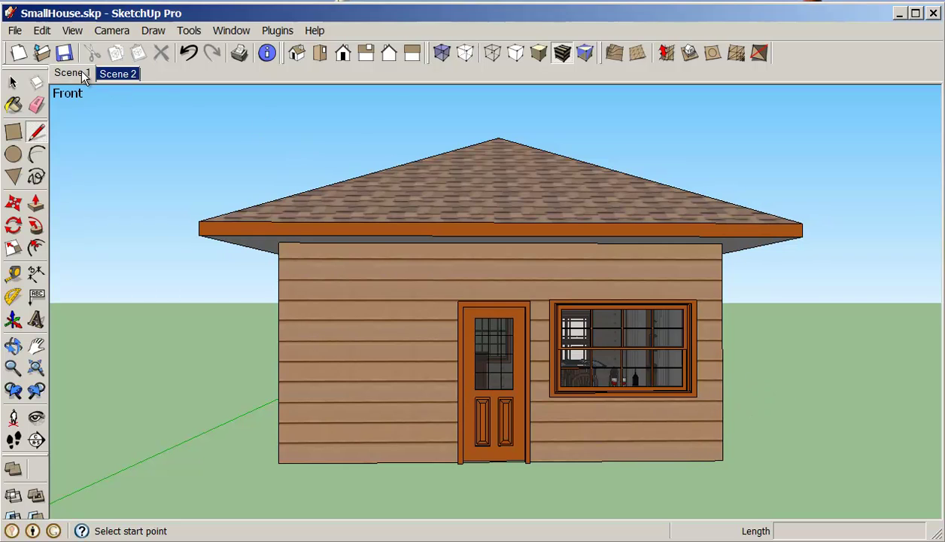
click(83, 75)
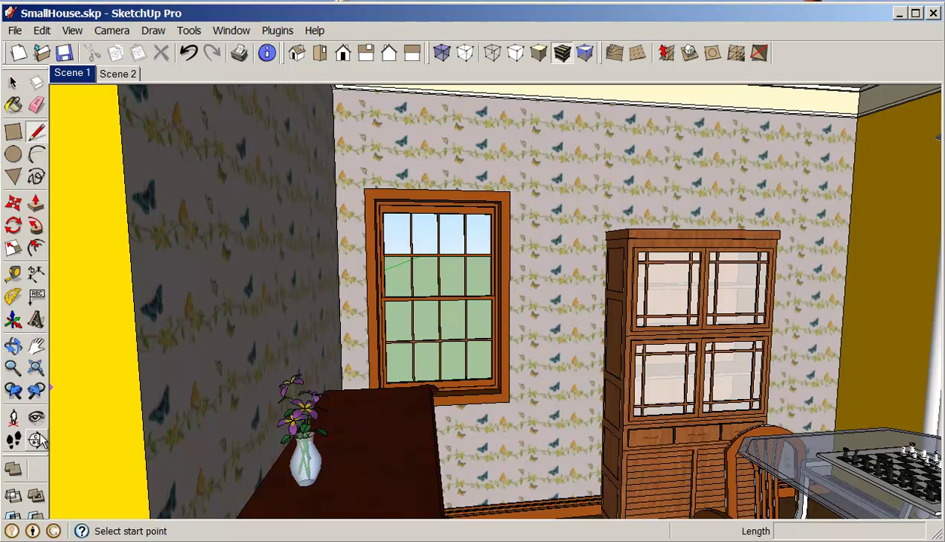
click(35, 417)
drag(278, 389, 399, 399)
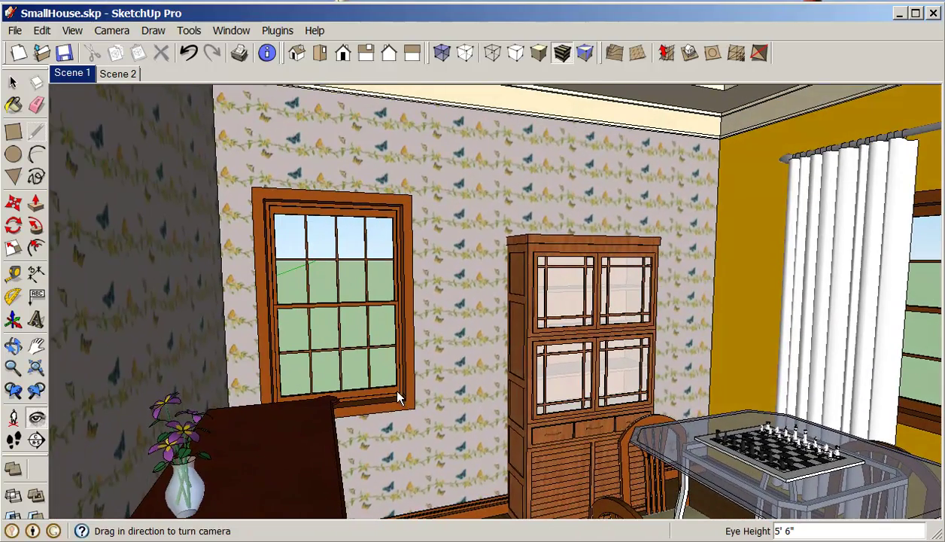
click(114, 74)
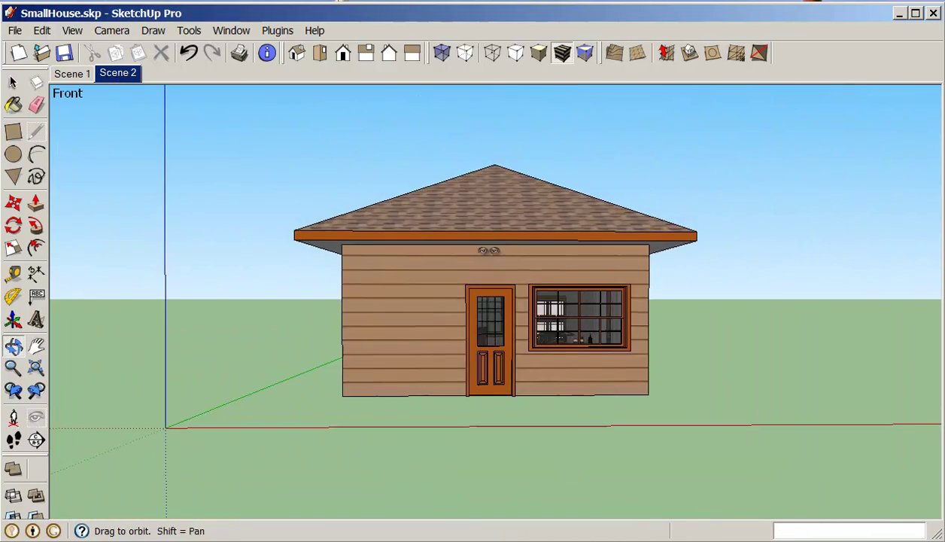
Draw a rectangle about 113' by 24' on the ground behind the house
scroll(489, 303, down, 5)
middle_drag(489, 251, 491, 358)
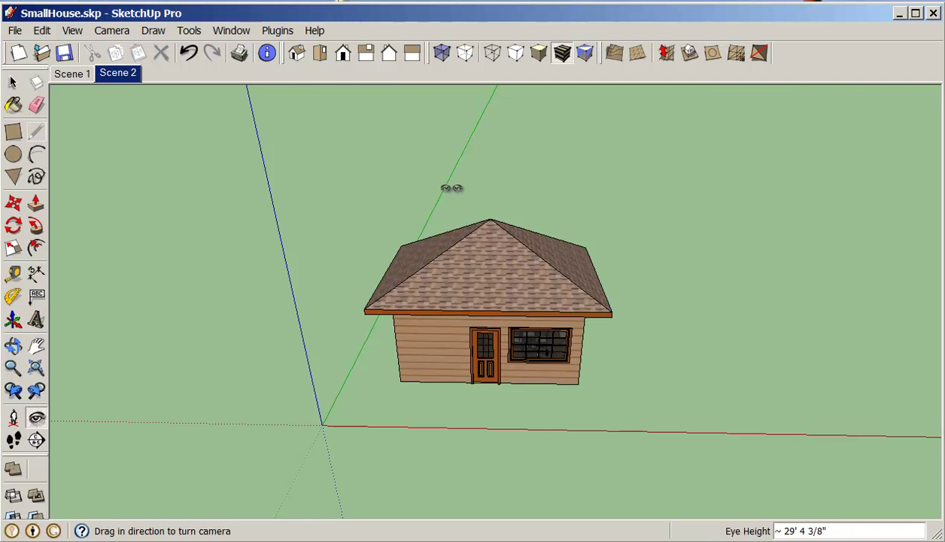
scroll(519, 189, down, 2)
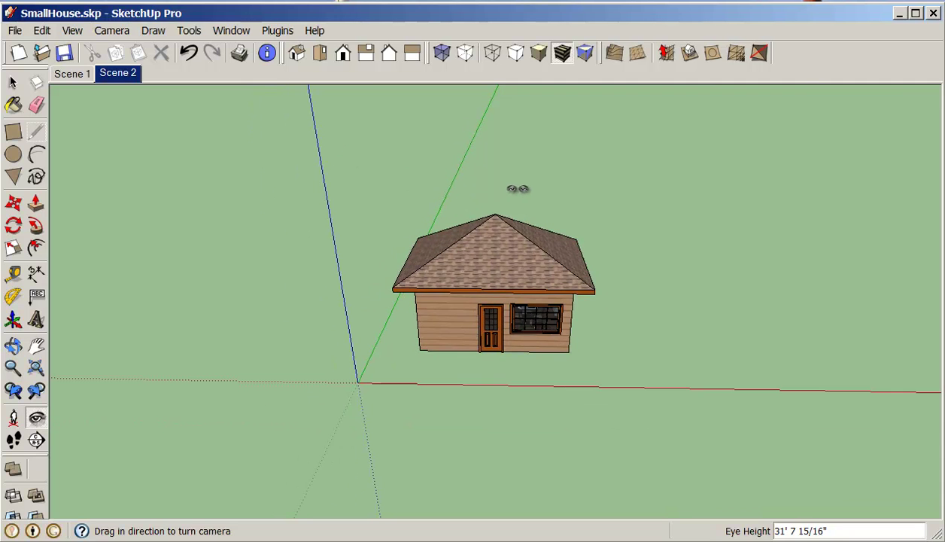
middle_drag(517, 189, 519, 226)
scroll(518, 220, down, 1)
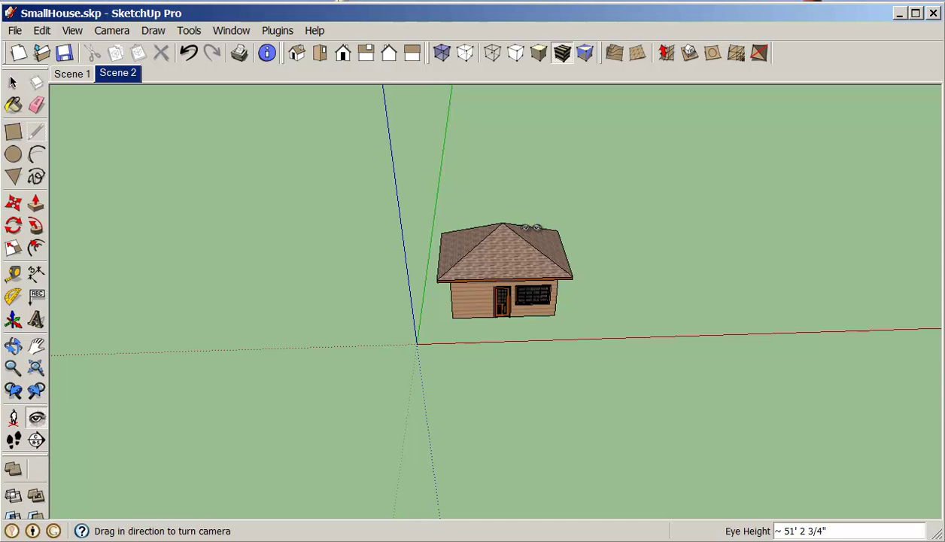
middle_drag(531, 227, 509, 334)
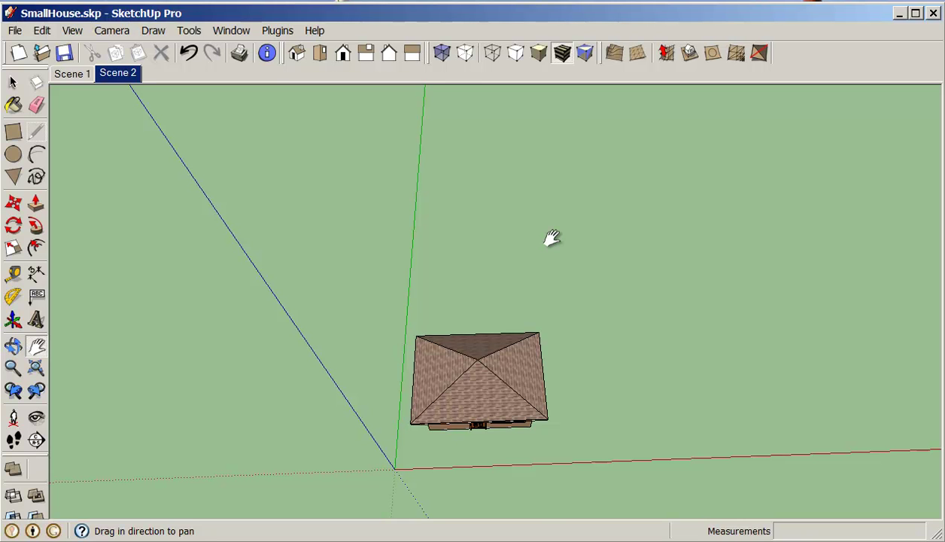
key(r)
click(261, 156)
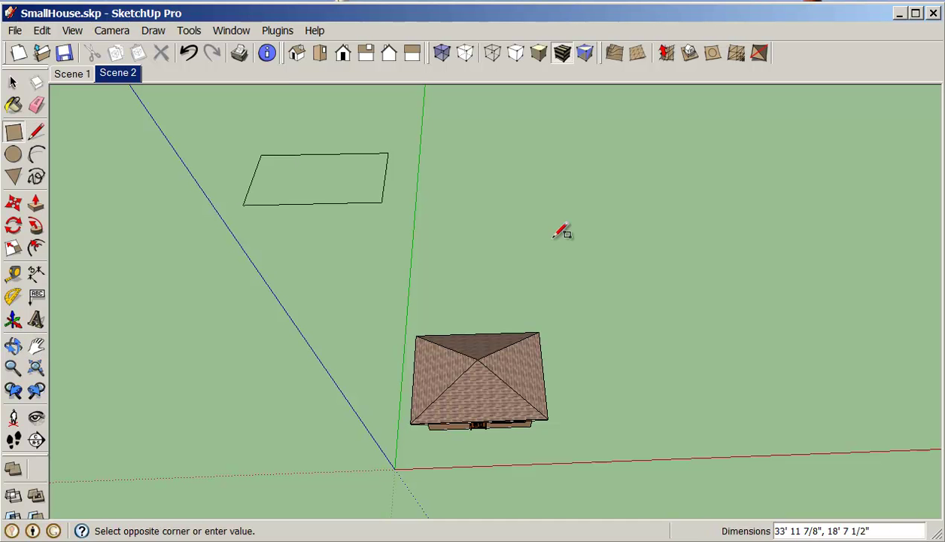
click(702, 210)
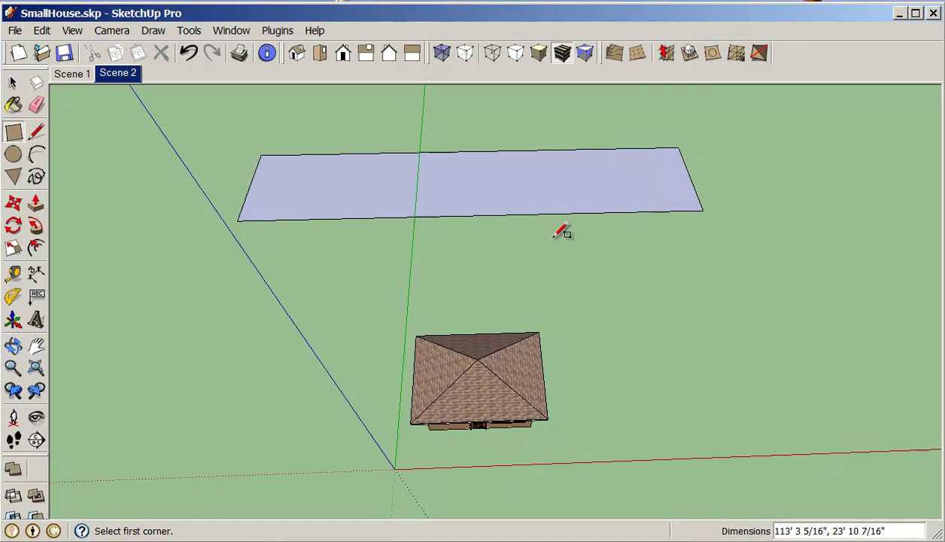
Draw an arc between the rectangle's two corners nearest the house with a bulge of about 12', and erase the straight edge
mouse_move(562, 233)
middle_down()
mouse_move(557, 245)
mouse_move(562, 232)
middle_up()
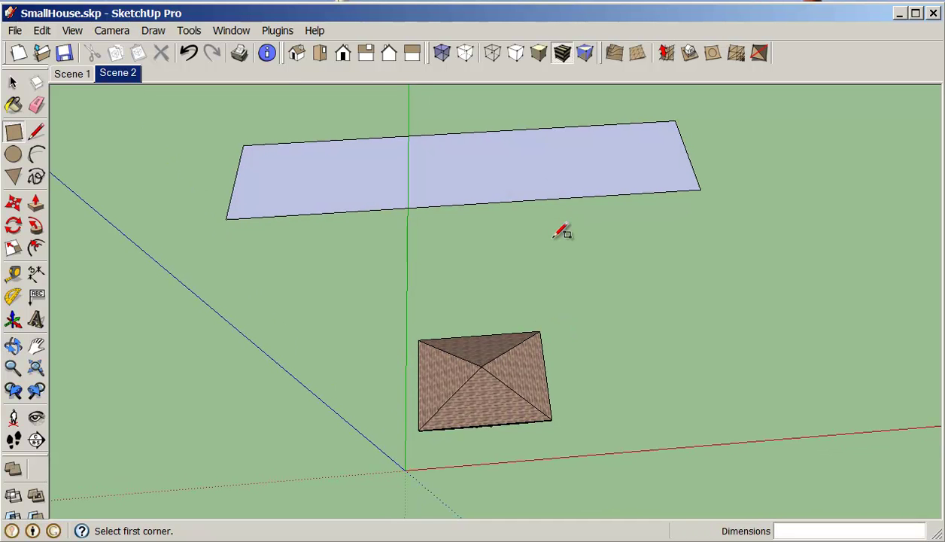
key(c)
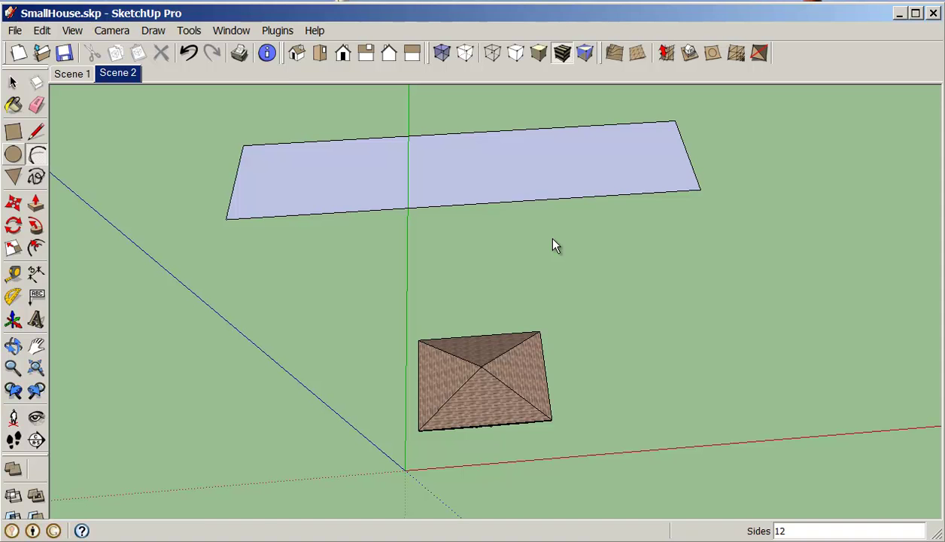
key(a)
click(226, 220)
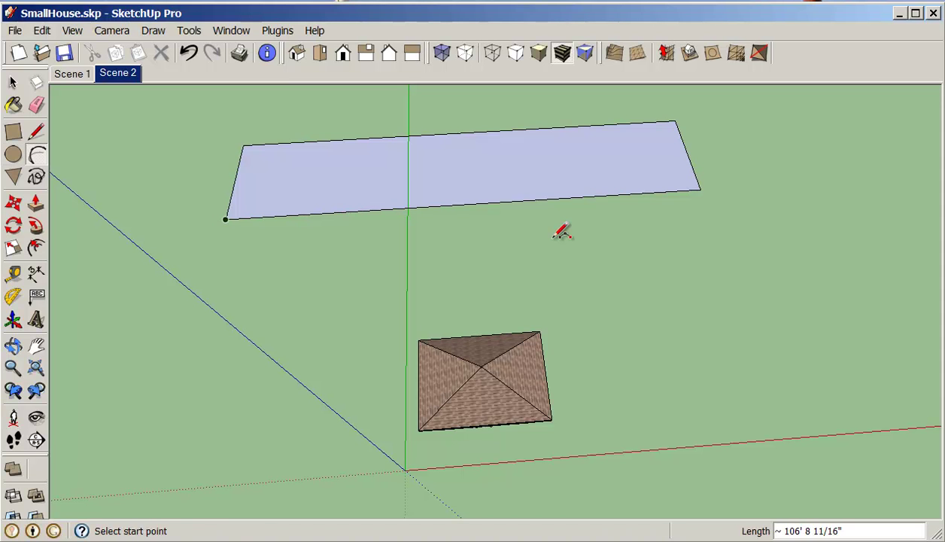
click(701, 190)
click(562, 233)
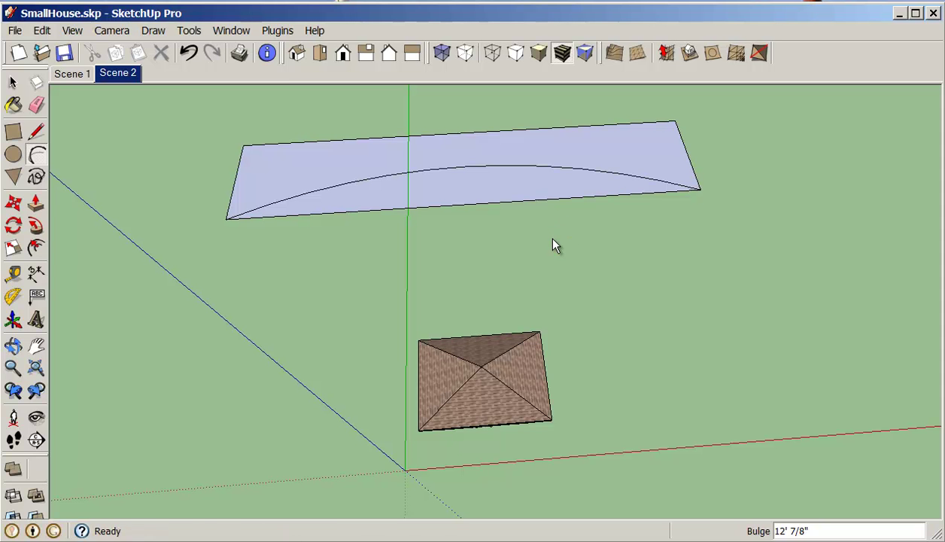
key(e)
click(557, 199)
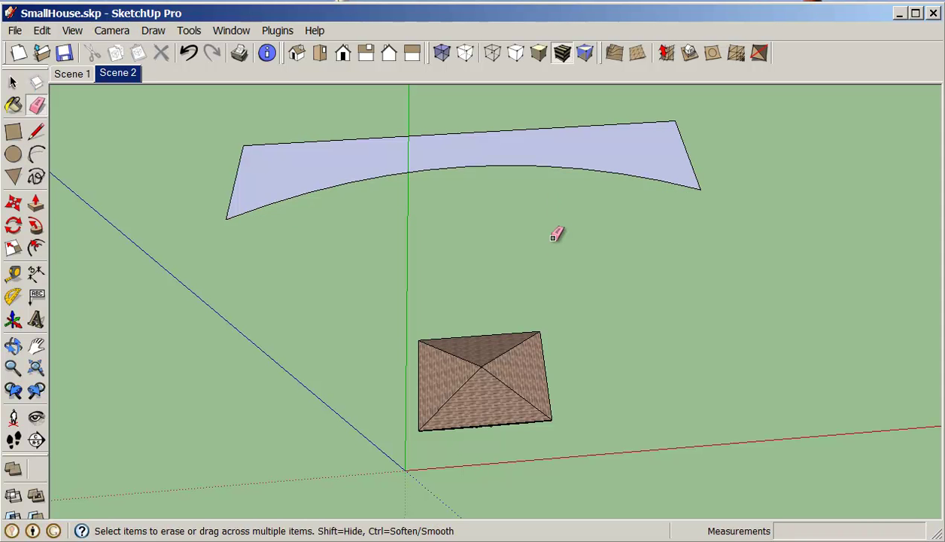
Push/Pull the curved face up about 16' 5" and raise it by about another 13' 7"
mouse_move(557, 242)
middle_down()
mouse_move(538, 259)
mouse_move(556, 236)
middle_up()
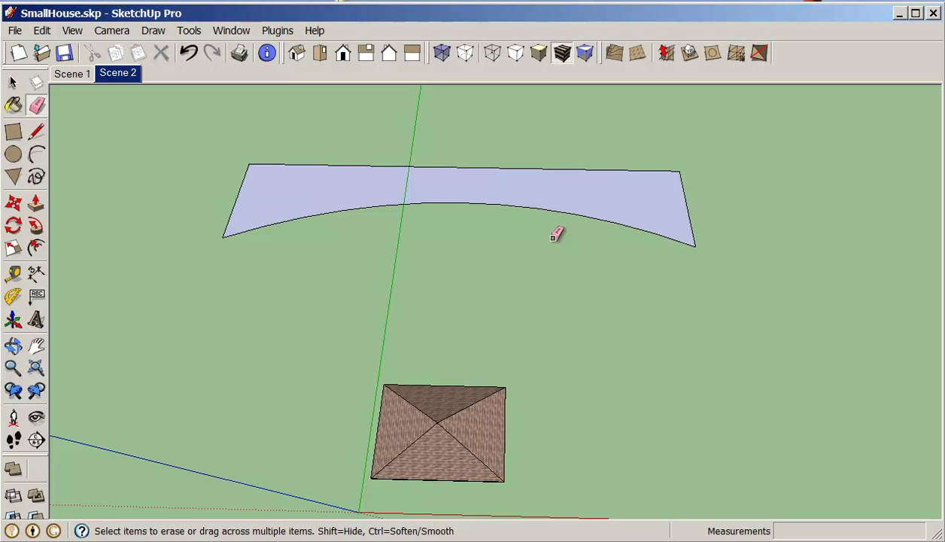
middle_drag(557, 235, 557, 235)
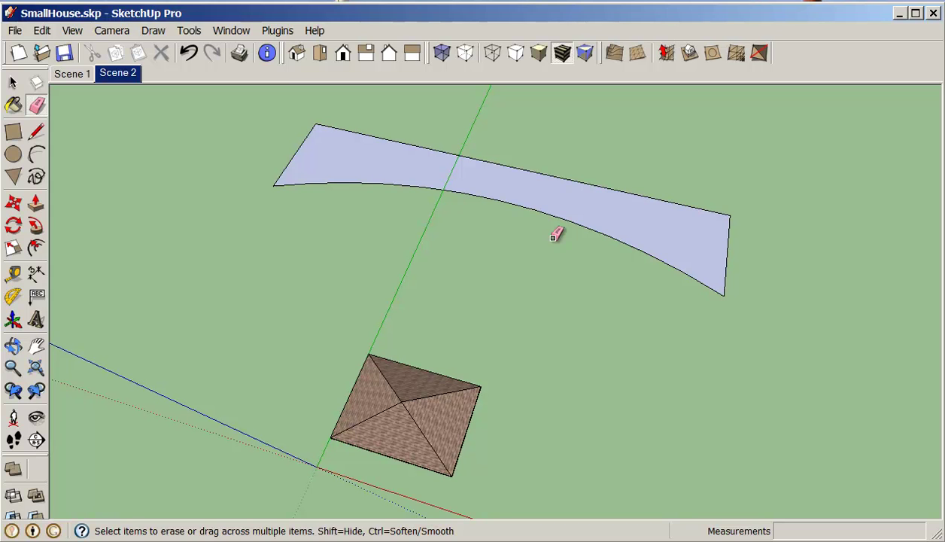
key(p)
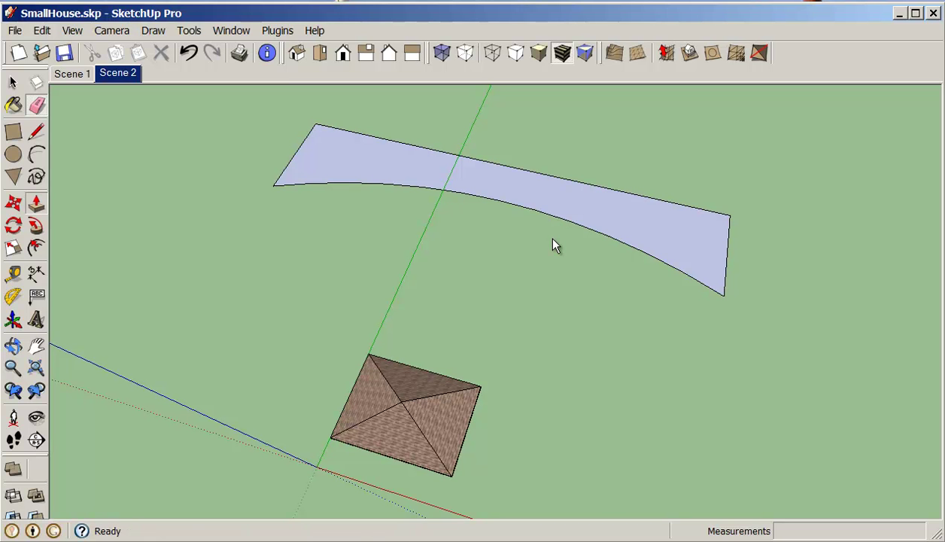
click(553, 240)
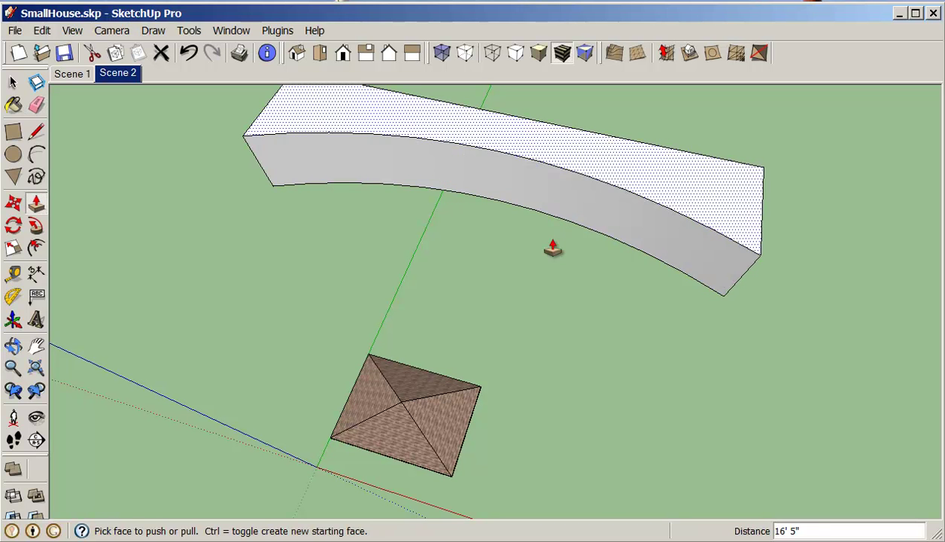
click(553, 239)
click(553, 247)
middle_drag(554, 246, 553, 247)
click(553, 247)
click(553, 247)
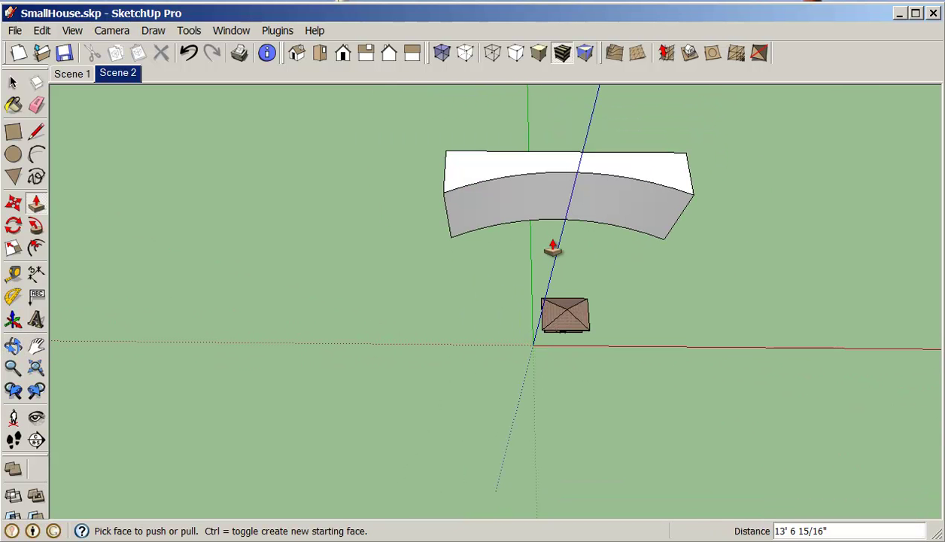
Select the whole curved block and move it farther back from the house
key(space)
drag(387, 118, 732, 263)
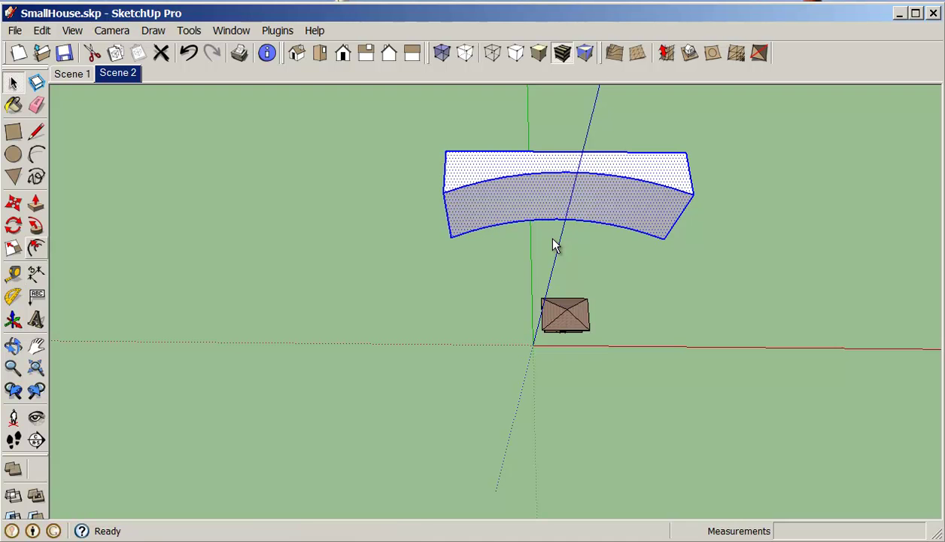
key(m)
click(552, 238)
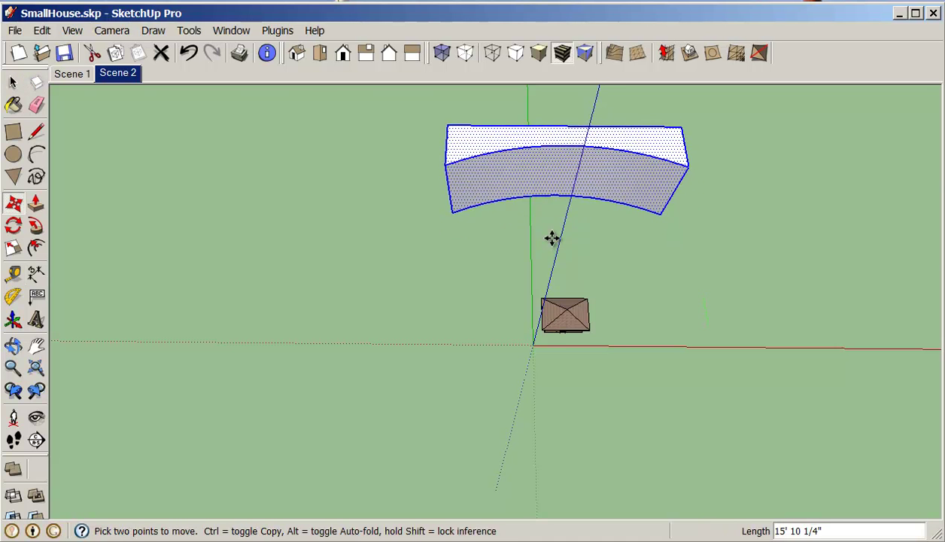
middle_drag(552, 238, 553, 238)
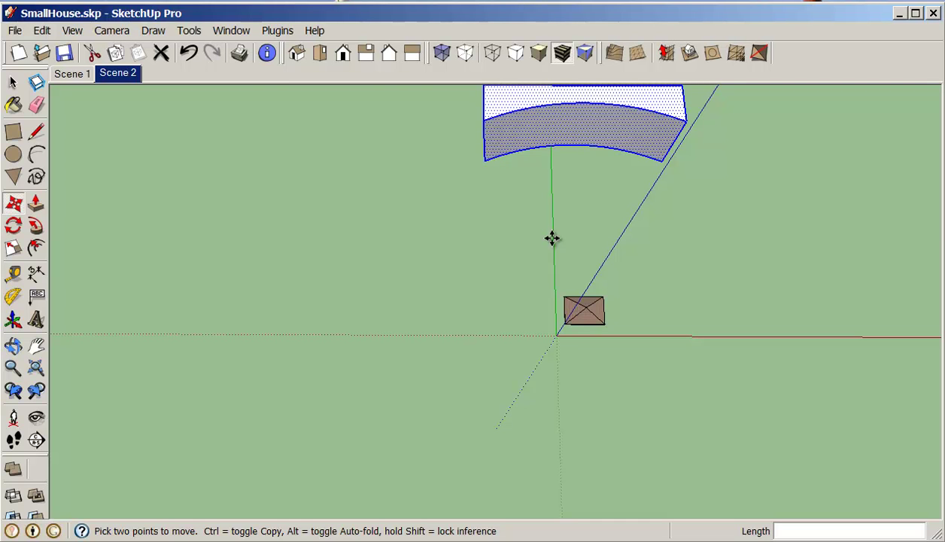
Import GOLD_1.JPG from the ARTWORK folder as an image and place it on the ground between the house and the curved block
key(alt)
key(f)
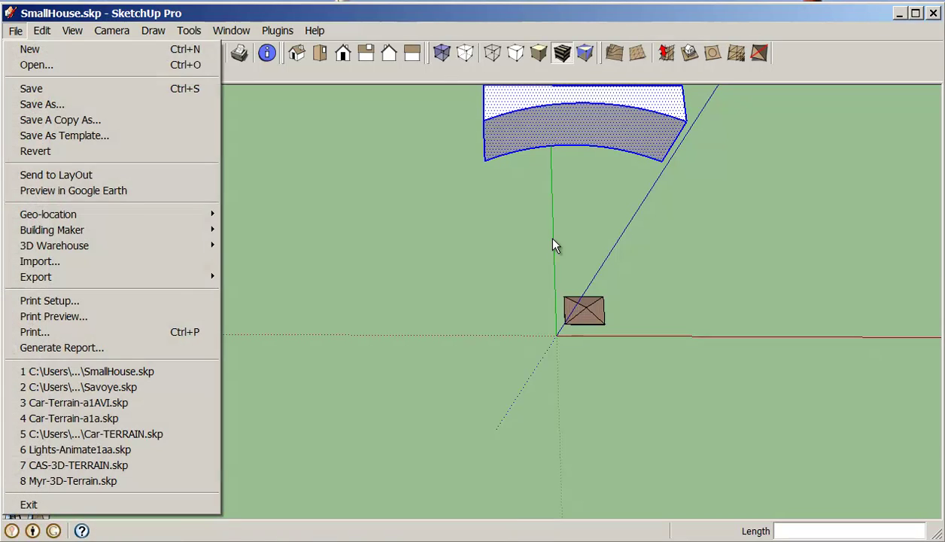
key(i)
key(Down)
key(Down)
key(Return)
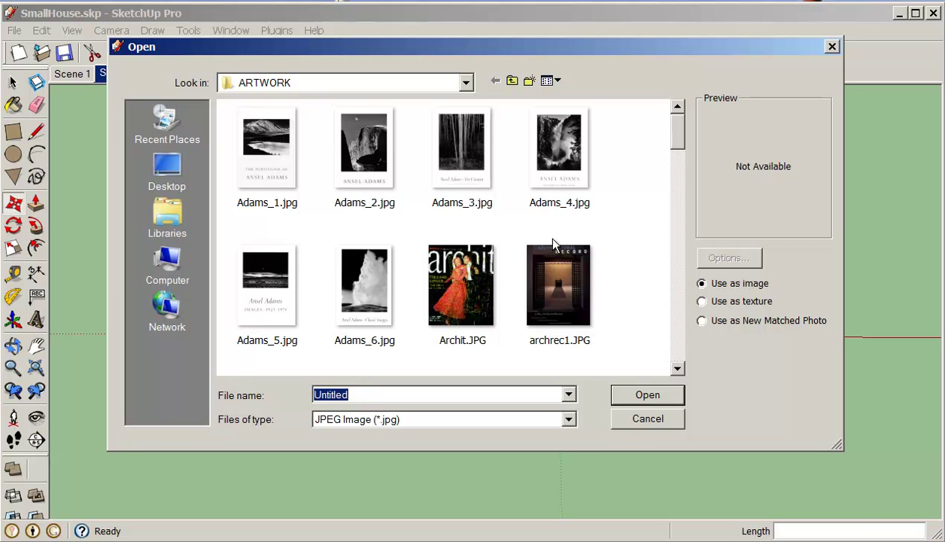
scroll(553, 244, down, 5)
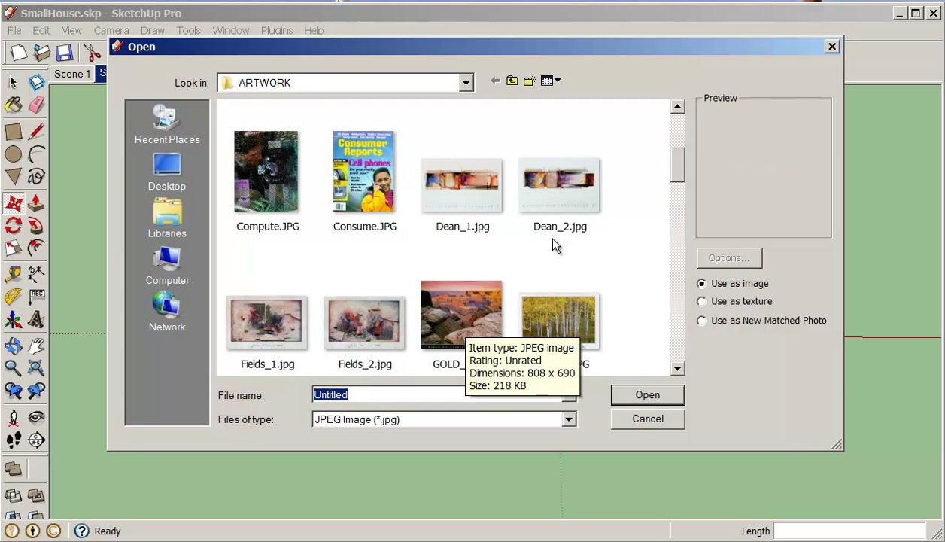
click(464, 324)
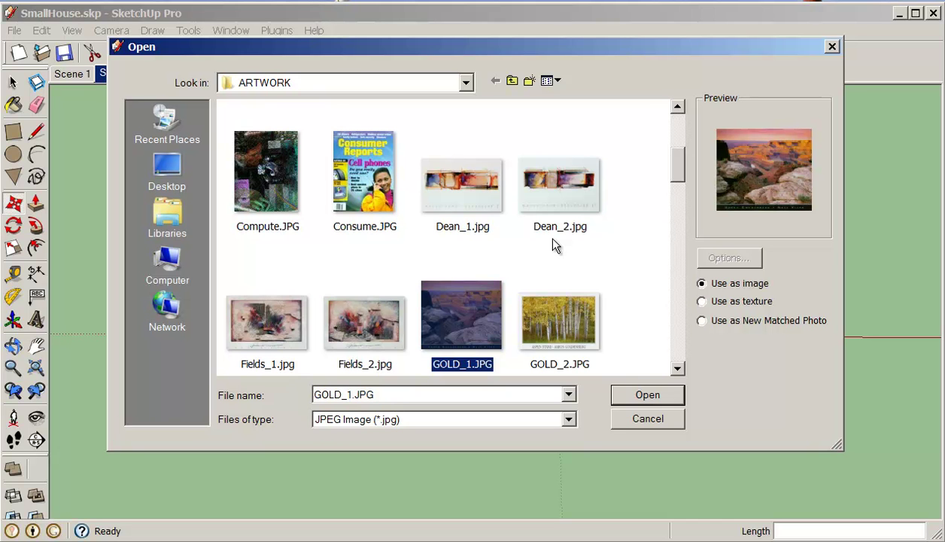
scroll(555, 244, down, 5)
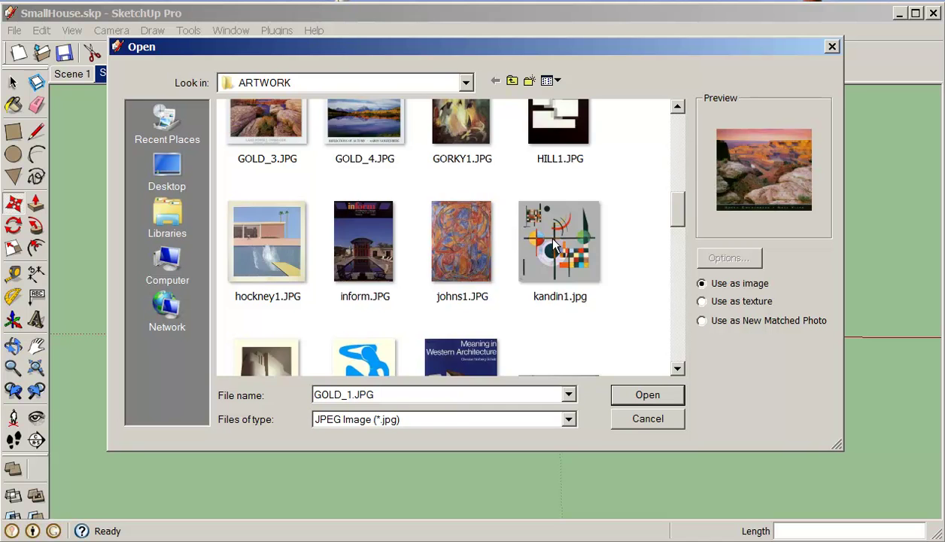
scroll(555, 244, up, 5)
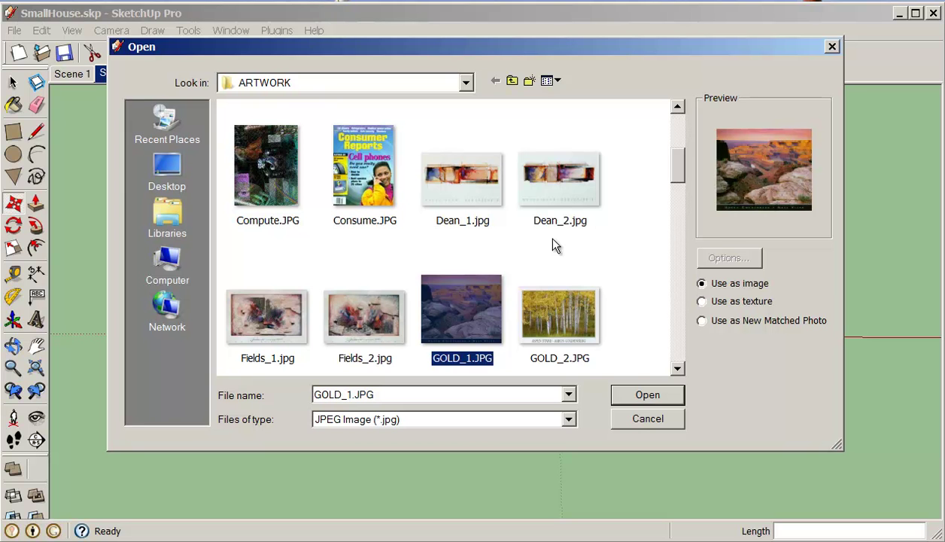
key(Return)
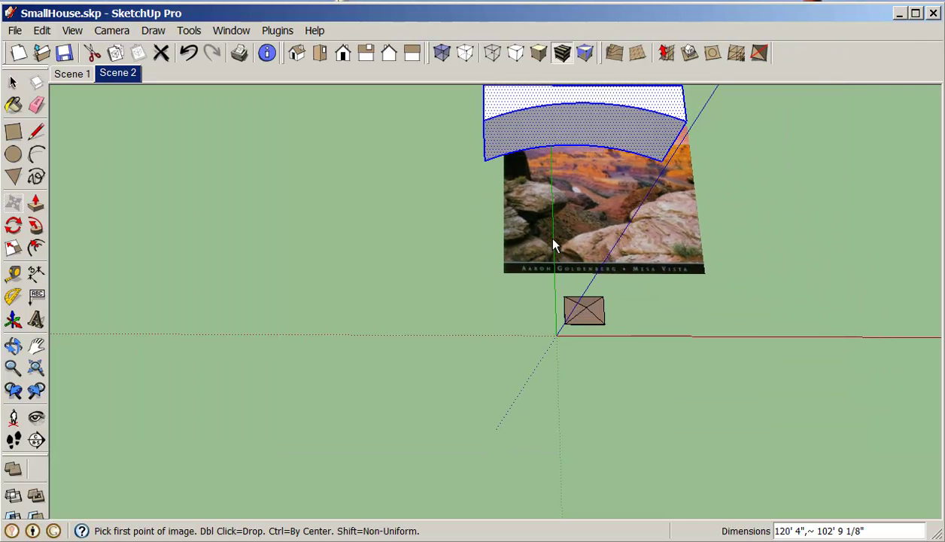
click(553, 242)
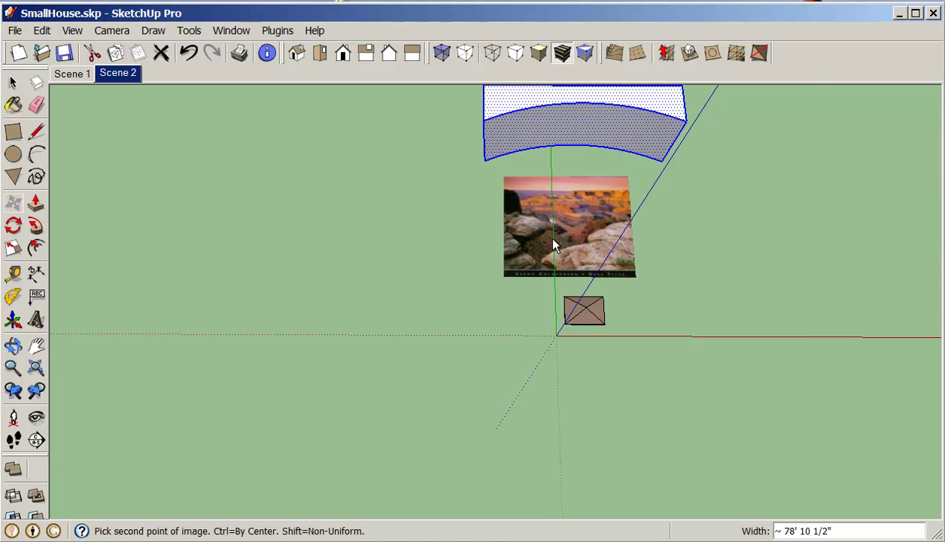
click(553, 242)
Scale the landscape image along the red axis by about 1.79 and clear the selection
key(m)
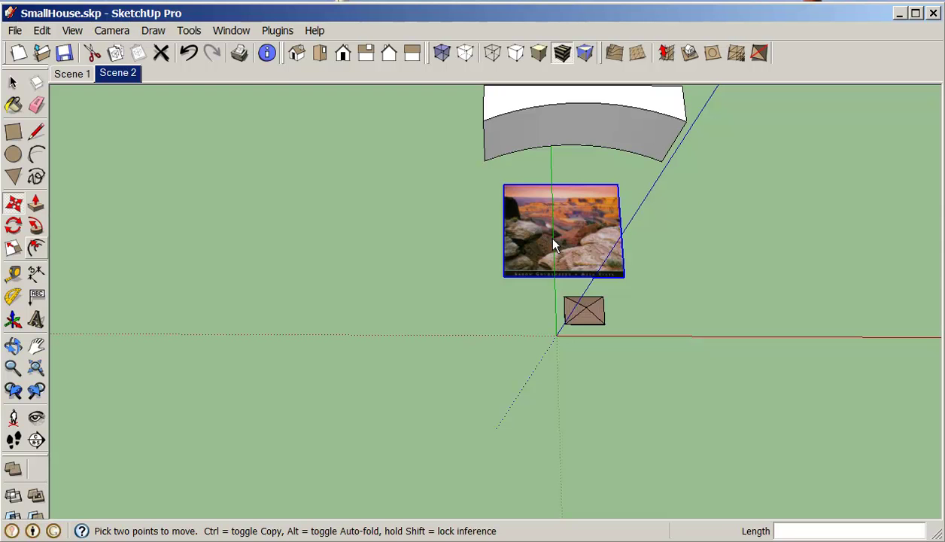
key(s)
drag(622, 229, 714, 229)
drag(552, 237, 557, 241)
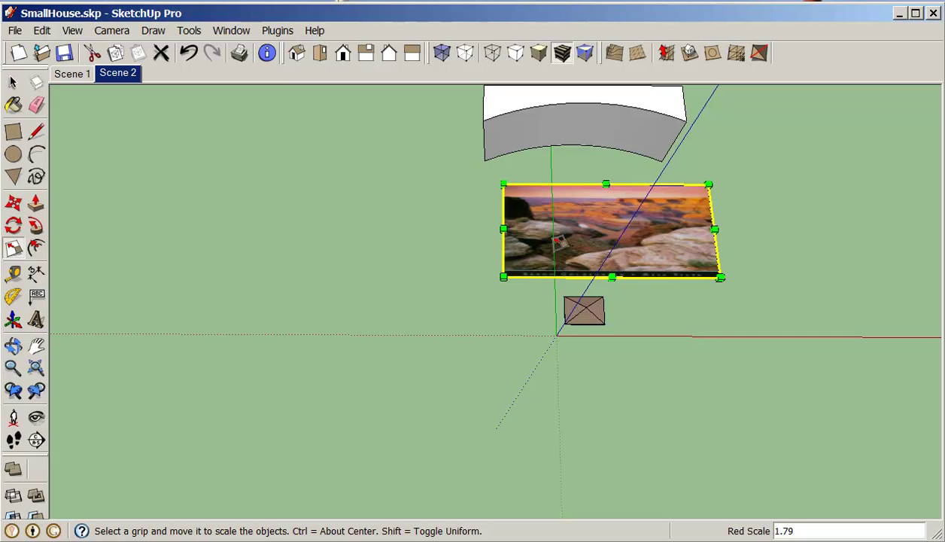
key(space)
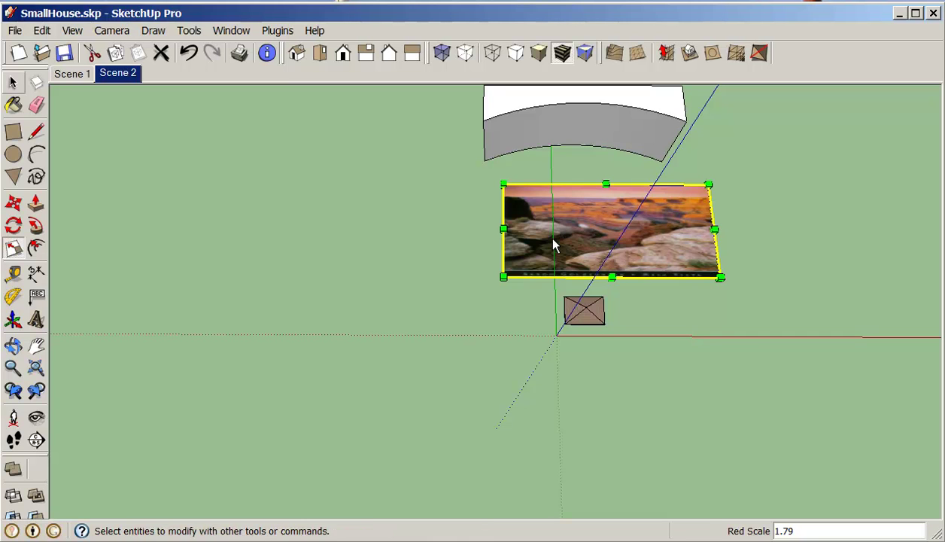
key(ctrl+t)
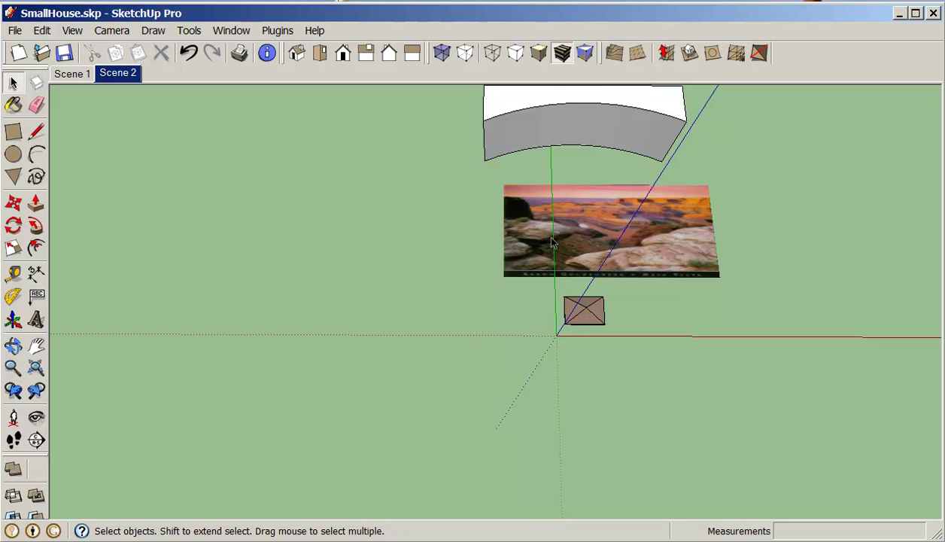
Select the whole curved block and scale it uniformly by about 1.31 from its far top corner
middle_drag(551, 241, 551, 240)
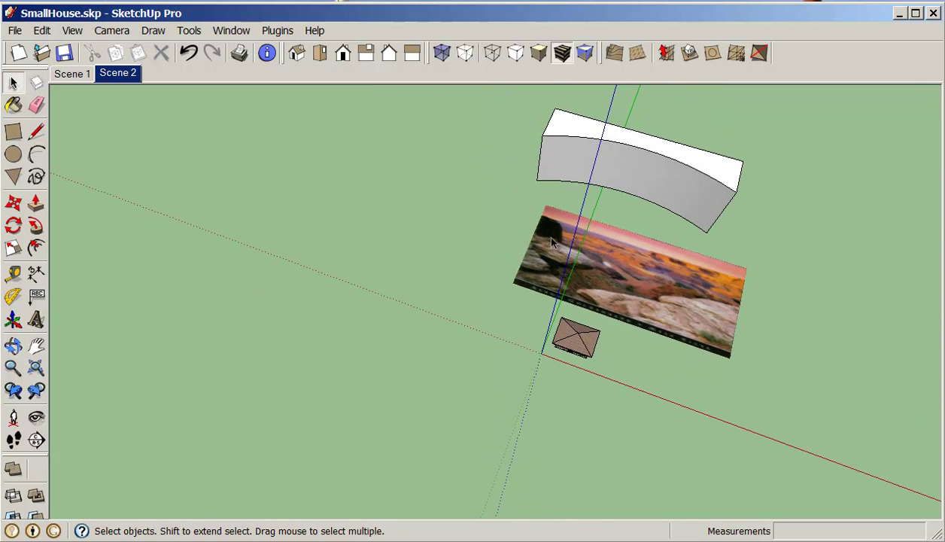
double_click(632, 169)
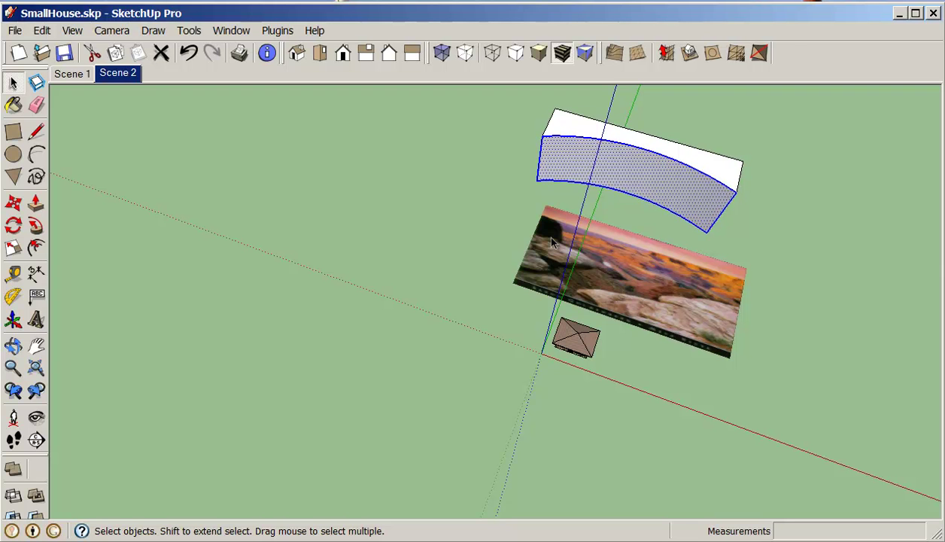
triple_click(632, 169)
key(s)
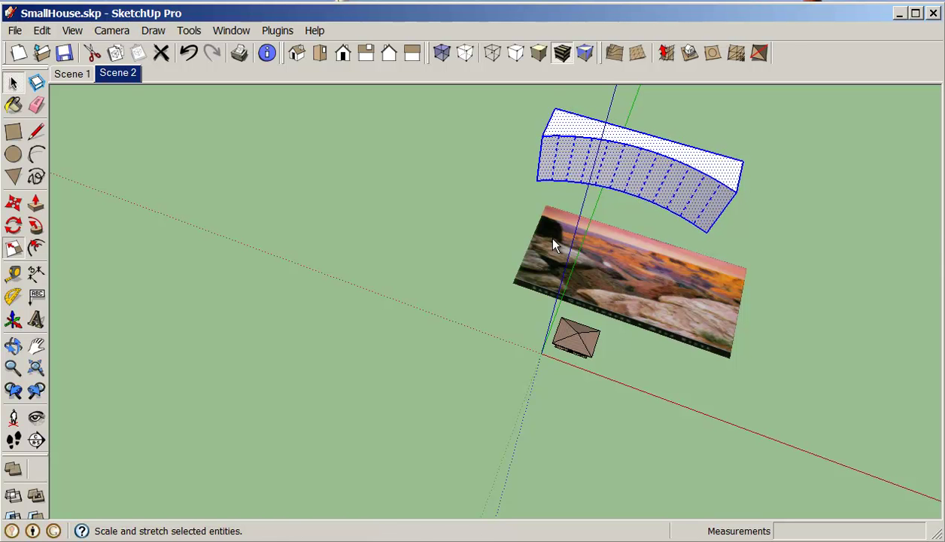
drag(743, 160, 822, 154)
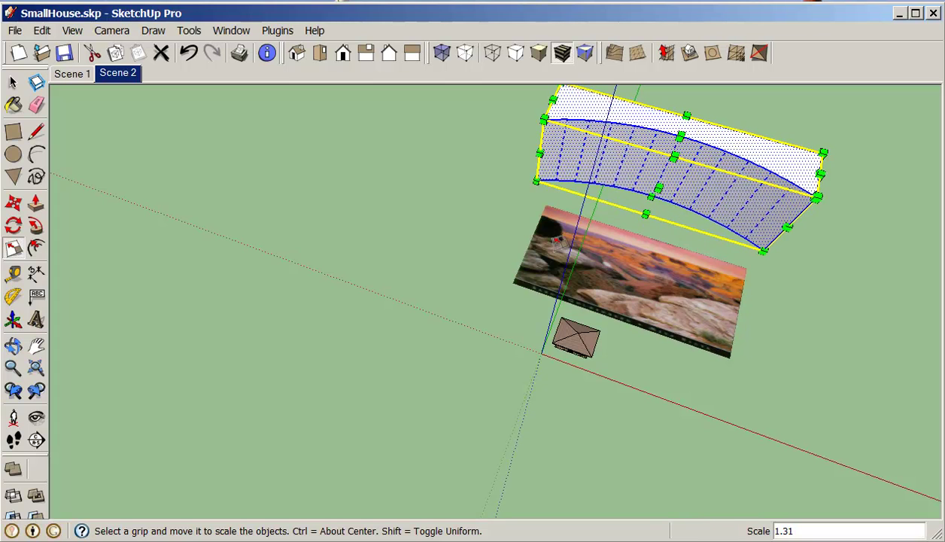
middle_drag(556, 241, 552, 239)
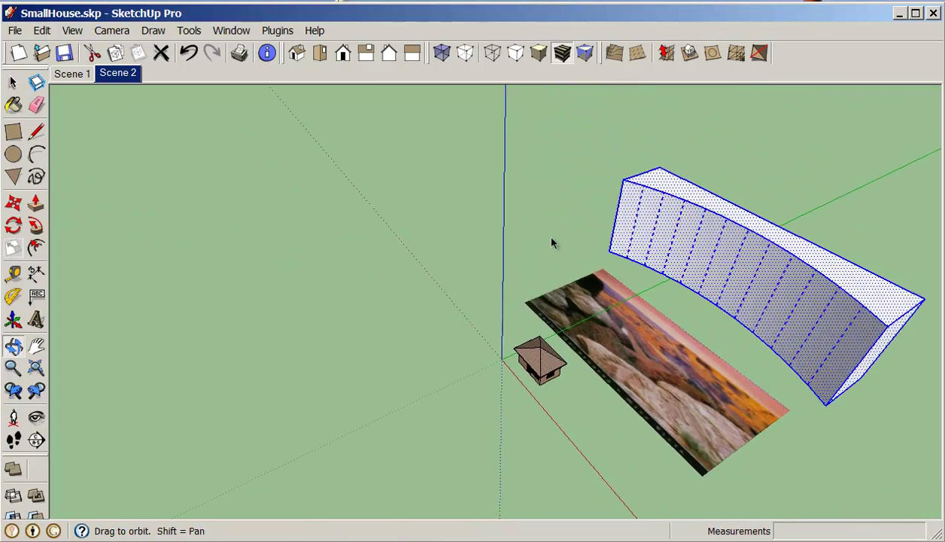
Rotate the landscape image 90° about its long front edge so it stands upright facing the house
key(space)
click(552, 239)
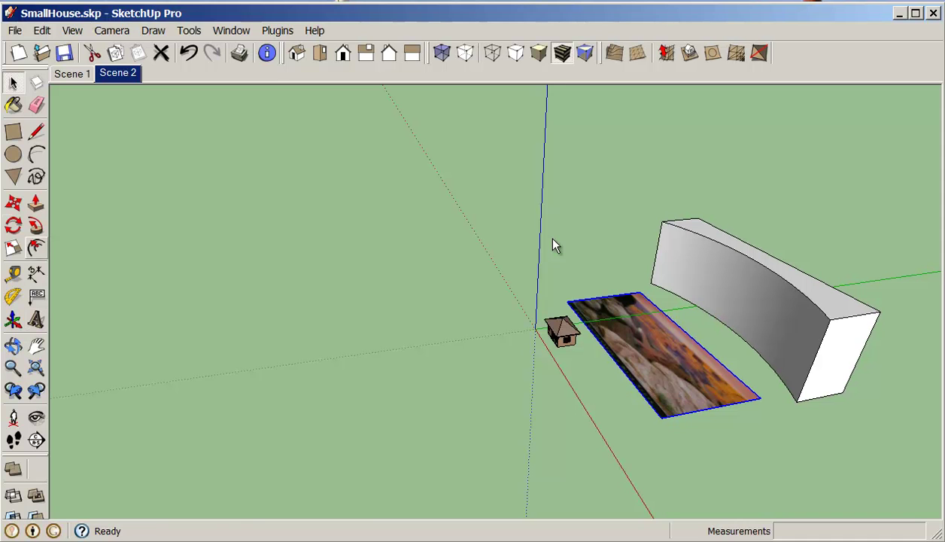
key(q)
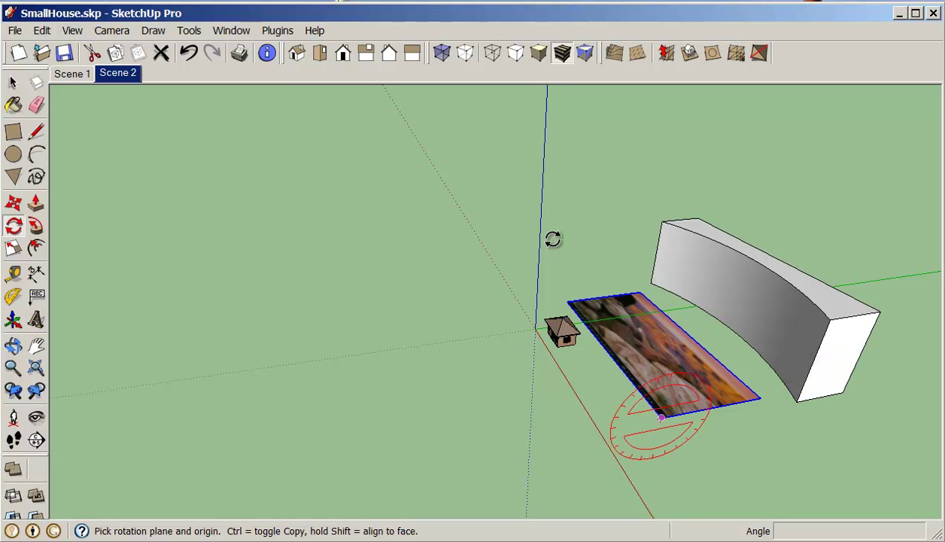
click(661, 416)
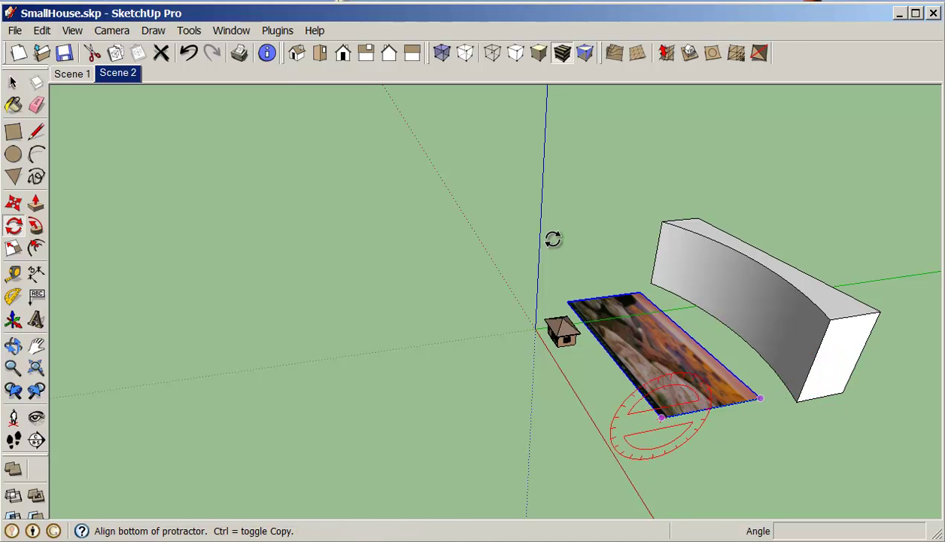
click(760, 397)
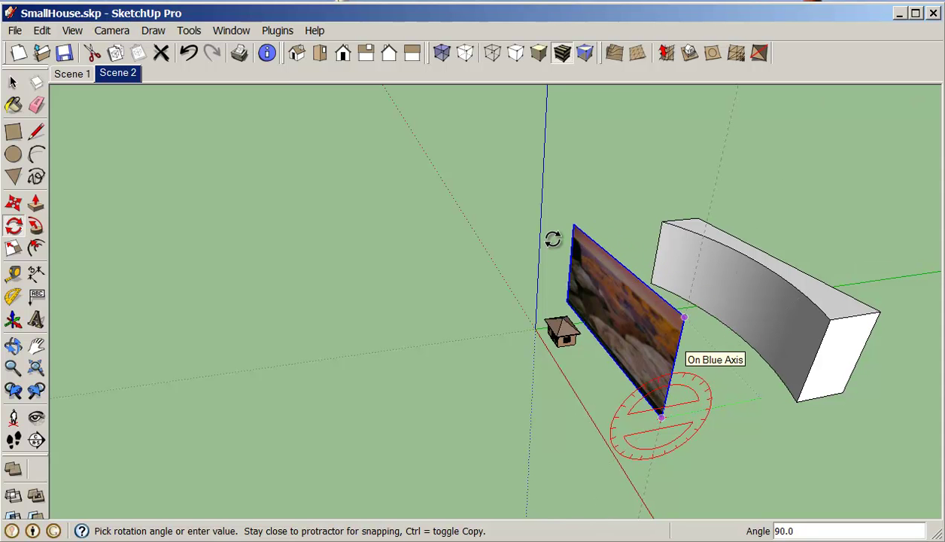
click(684, 317)
Compare the upright image's size with the curved block from the front in parallel projection
middle_drag(713, 441, 815, 427)
middle_drag(711, 403, 745, 388)
middle_drag(680, 377, 649, 384)
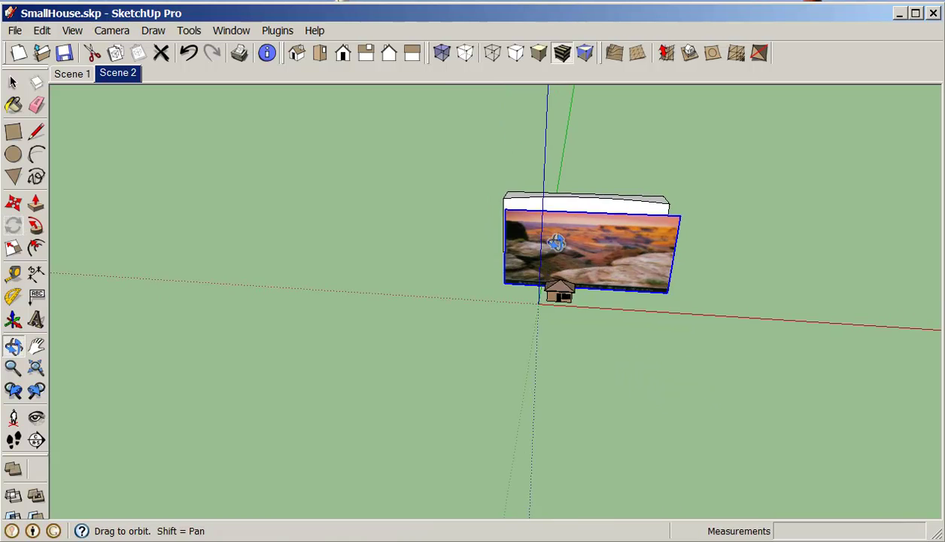
middle_drag(556, 242, 553, 242)
middle_drag(717, 348, 556, 243)
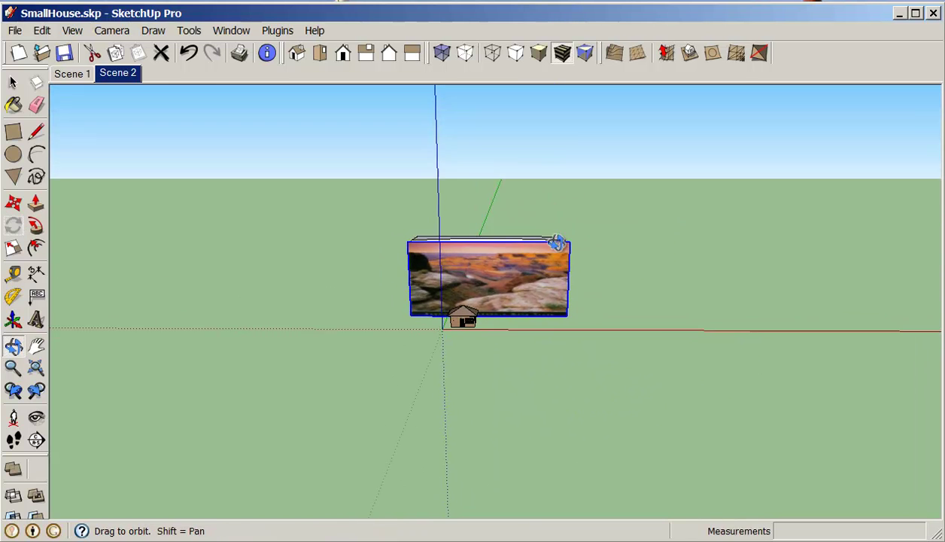
middle_drag(569, 357, 568, 347)
scroll(568, 348, up, 2)
middle_drag(521, 318, 513, 324)
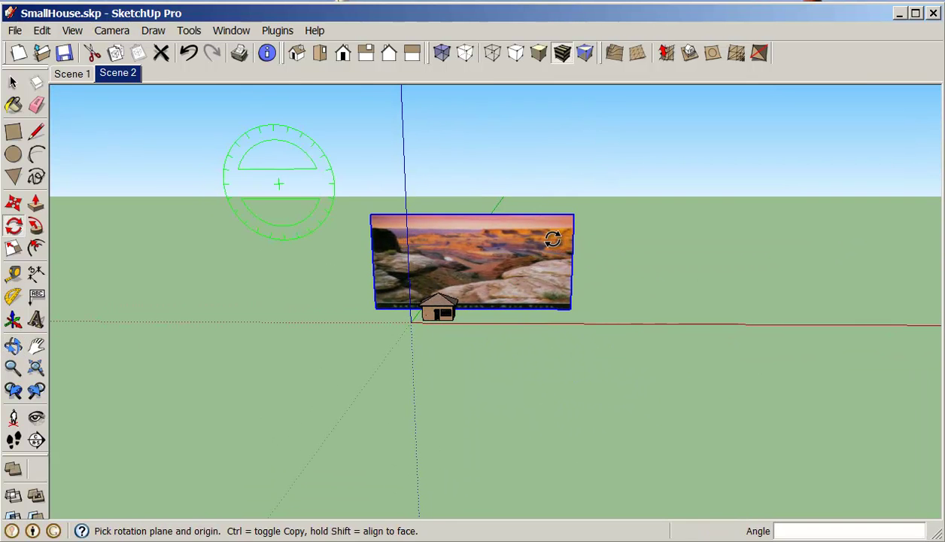
key(alt)
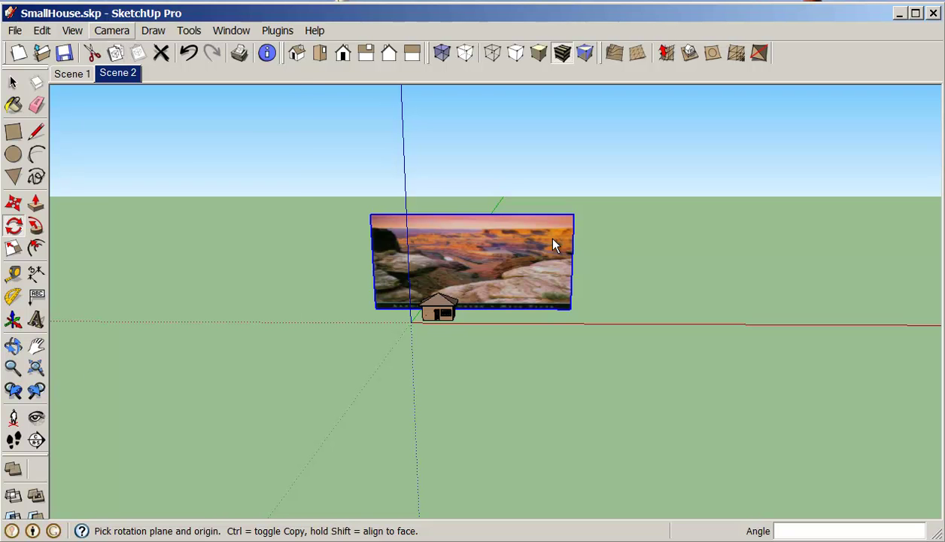
click(112, 31)
click(129, 105)
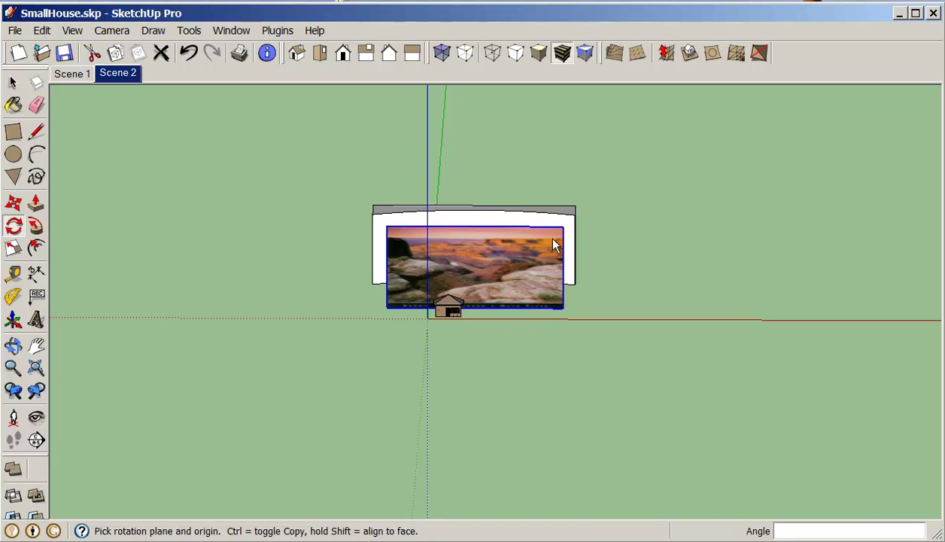
click(343, 52)
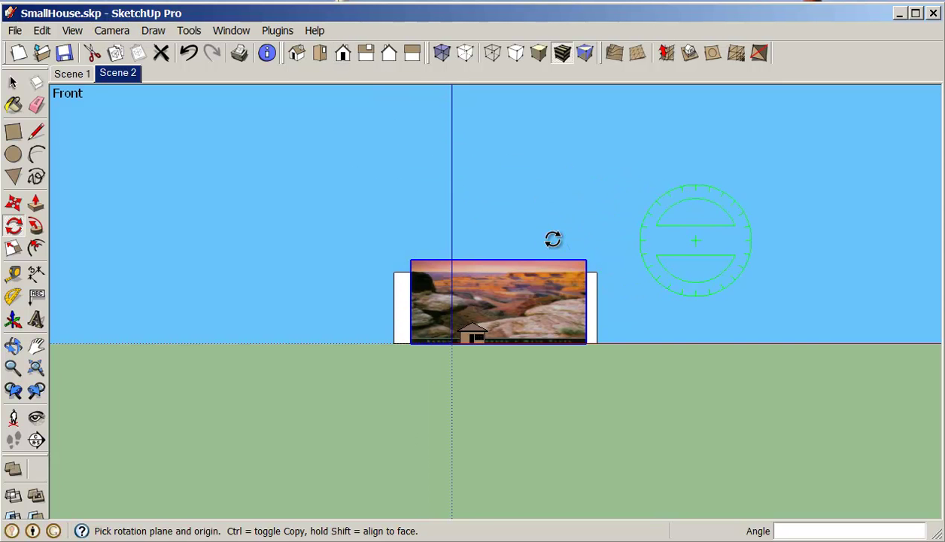
Push/Pull the top face of the curved block up by about 24' to make it taller than the image
middle_drag(553, 239, 597, 279)
click(36, 203)
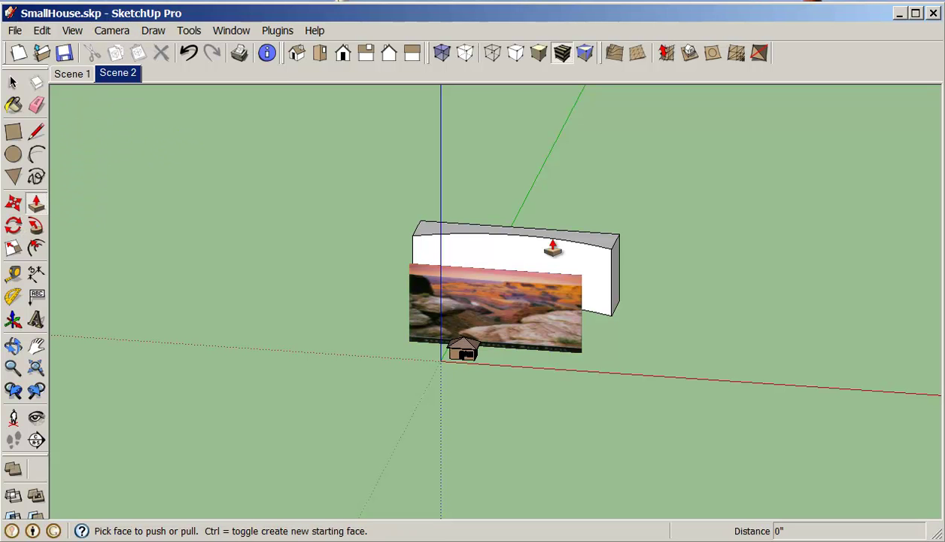
drag(553, 236, 553, 204)
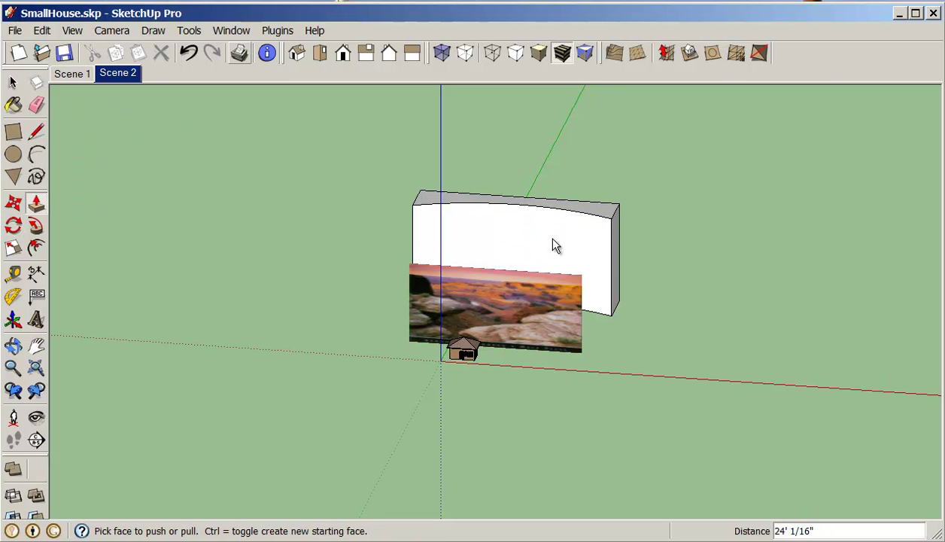
Check the block's height against the image in the front view and restore perspective projection
click(343, 53)
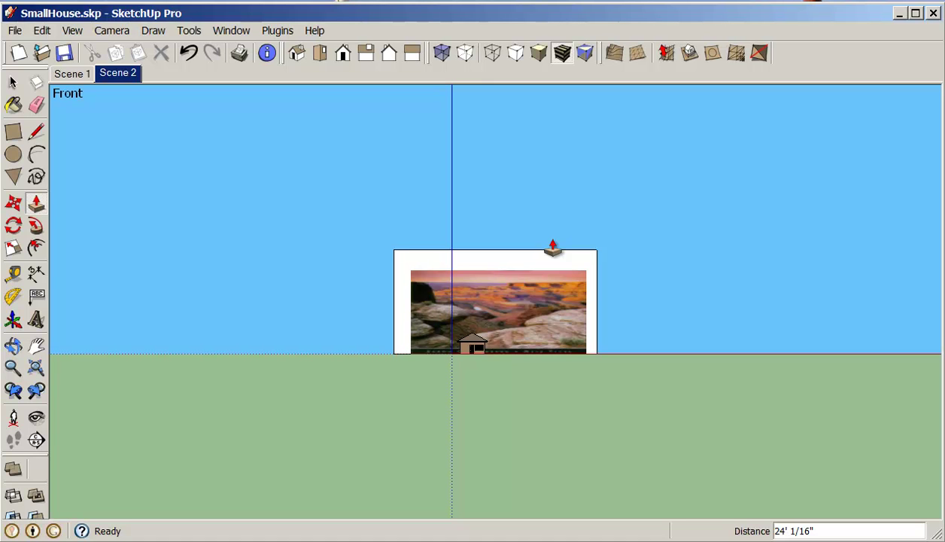
click(111, 30)
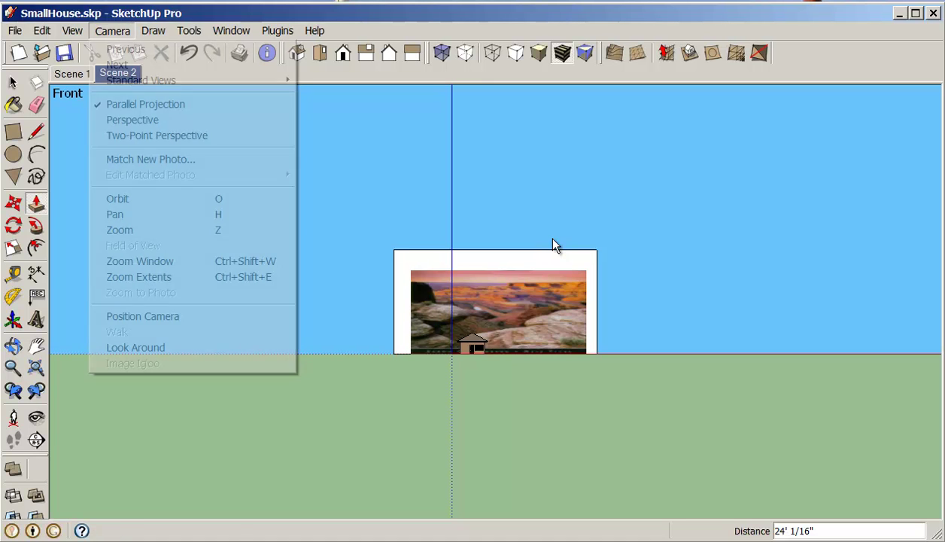
click(133, 121)
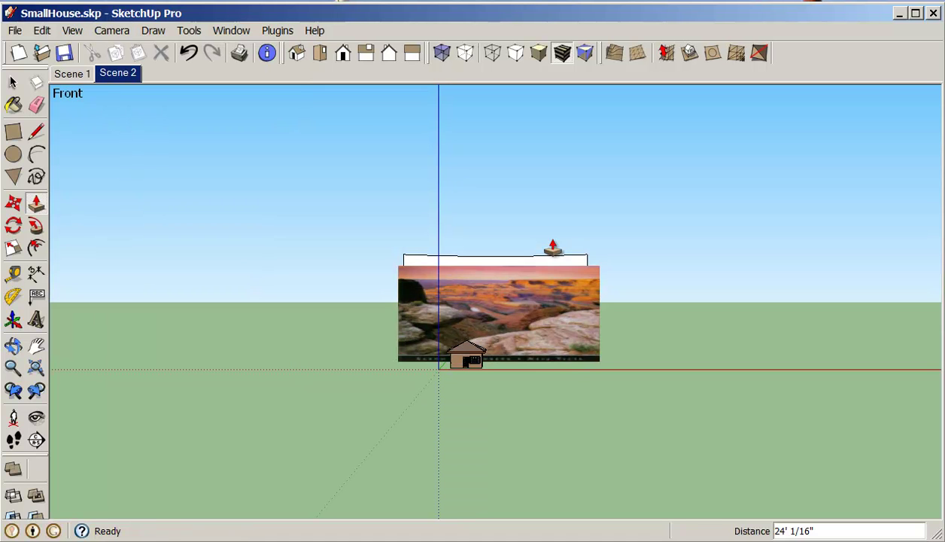
middle_drag(554, 245, 553, 248)
key(space)
key(e)
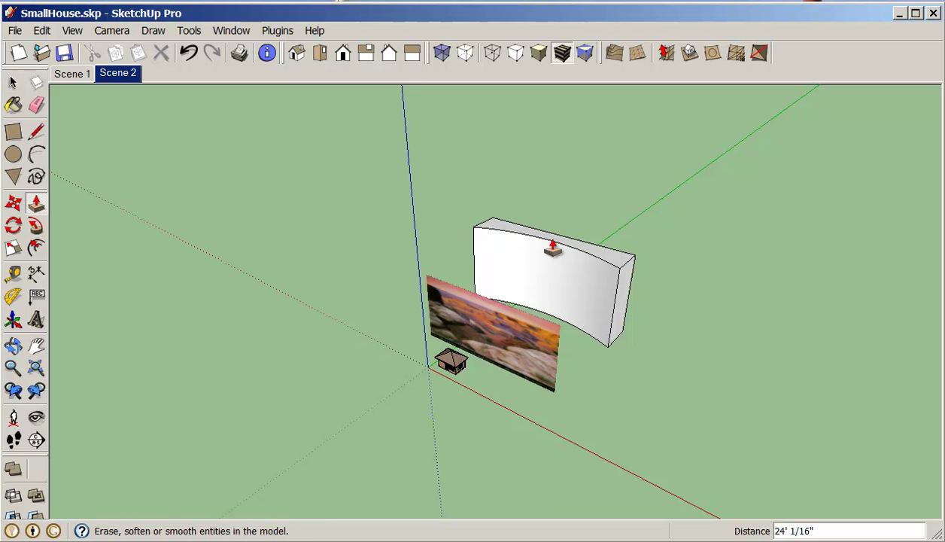
key(space)
key(b)
Explode the upright landscape image into a textured face
key(space)
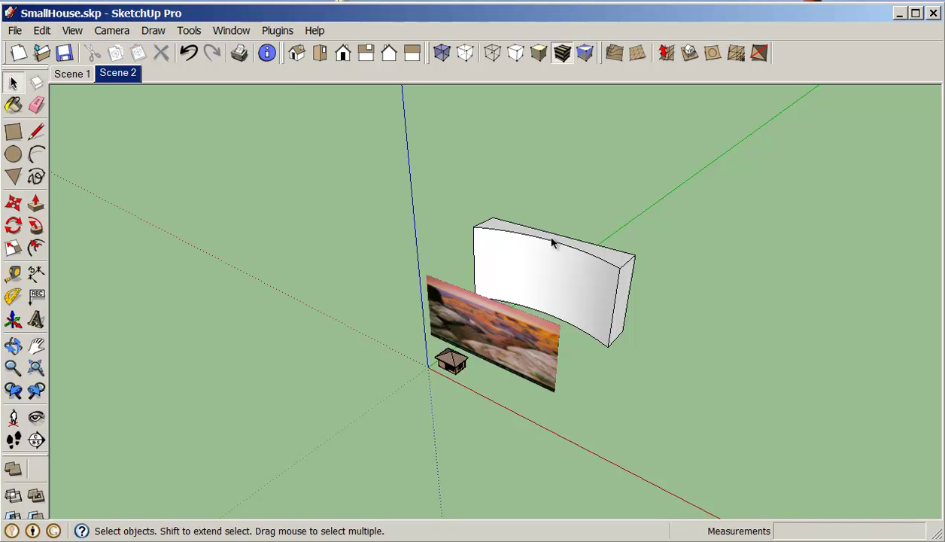
click(480, 314)
right_click(481, 314)
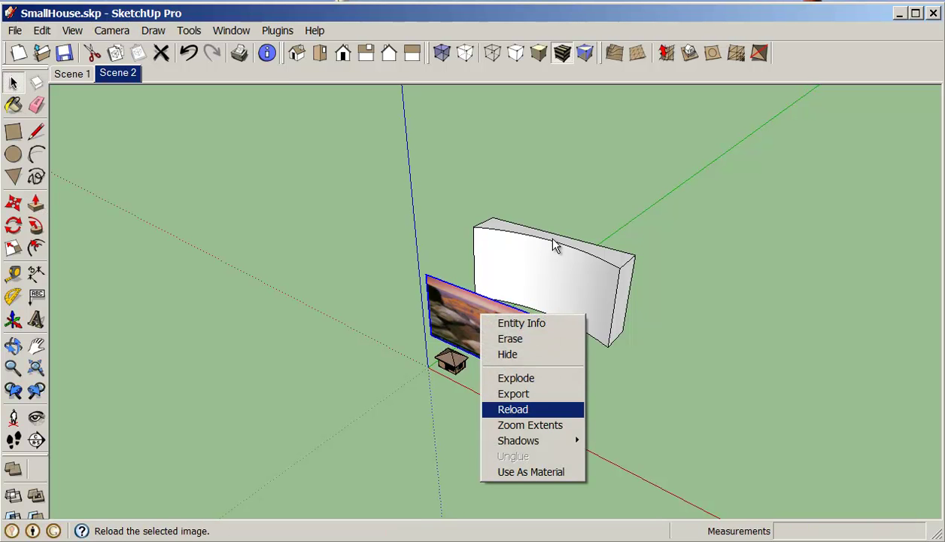
key(Return)
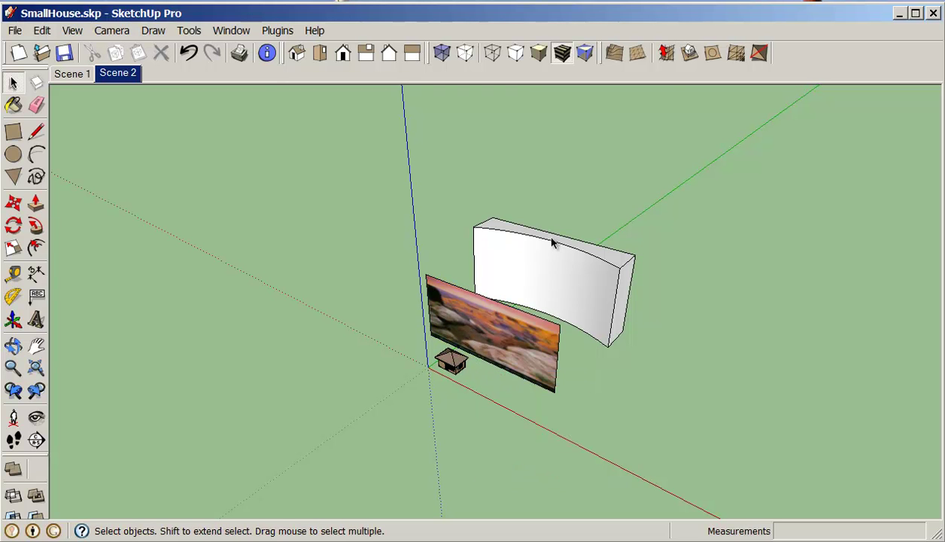
Try painting the curved front face of the block with the in-model GOLD_1 material
key(b)
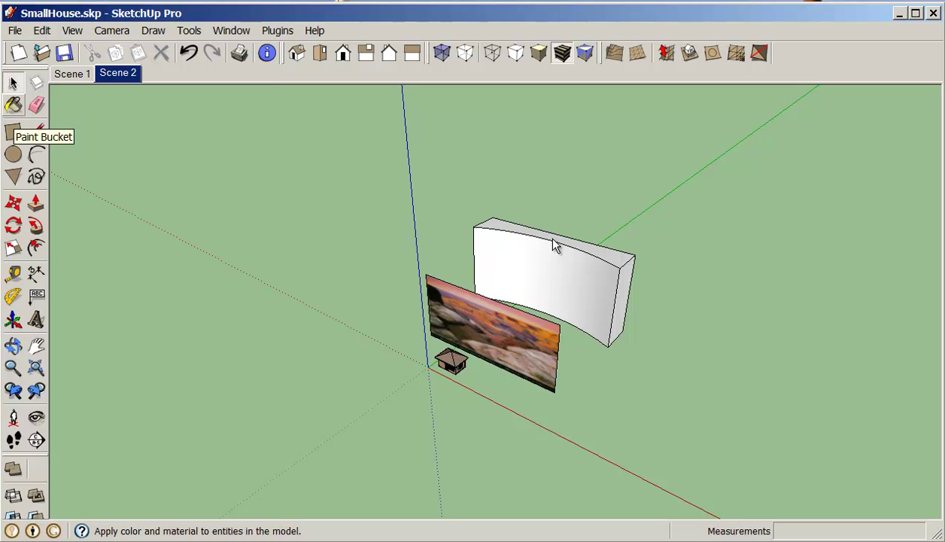
key(alt)
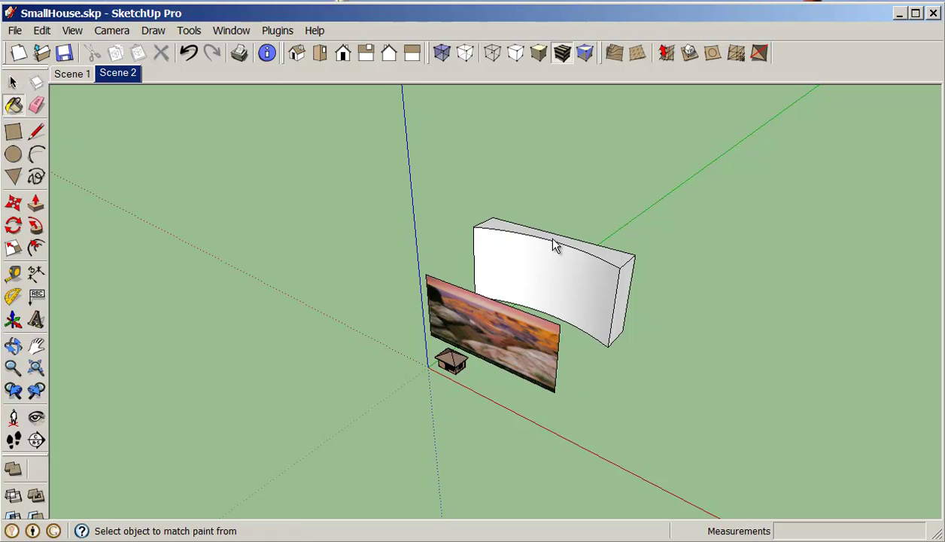
key(alt+Tab)
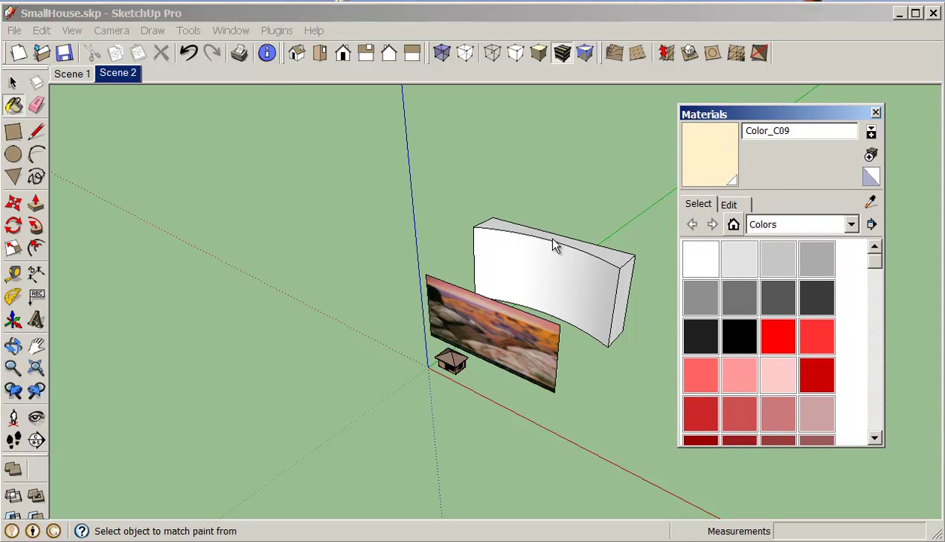
click(733, 225)
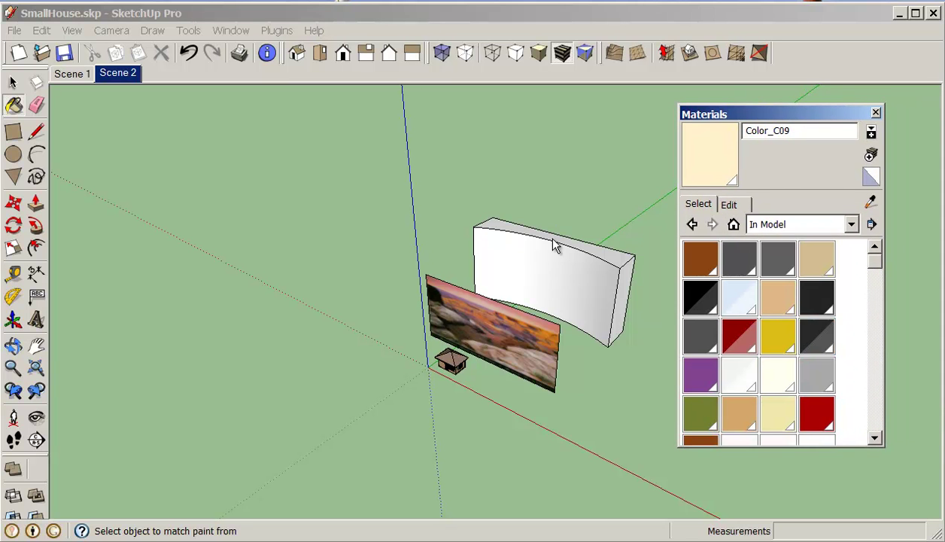
mouse_move(874, 261)
mouse_down()
mouse_move(875, 402)
mouse_move(874, 348)
mouse_up()
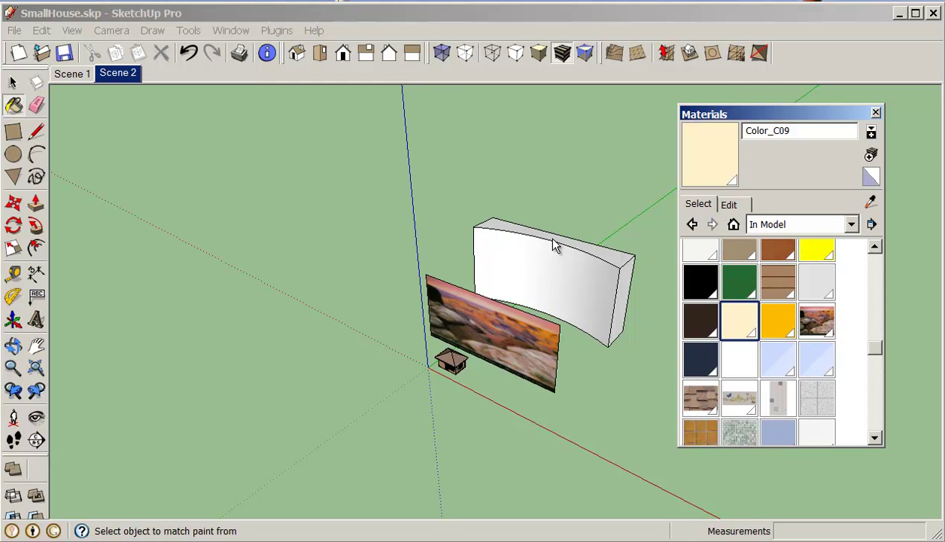
click(817, 321)
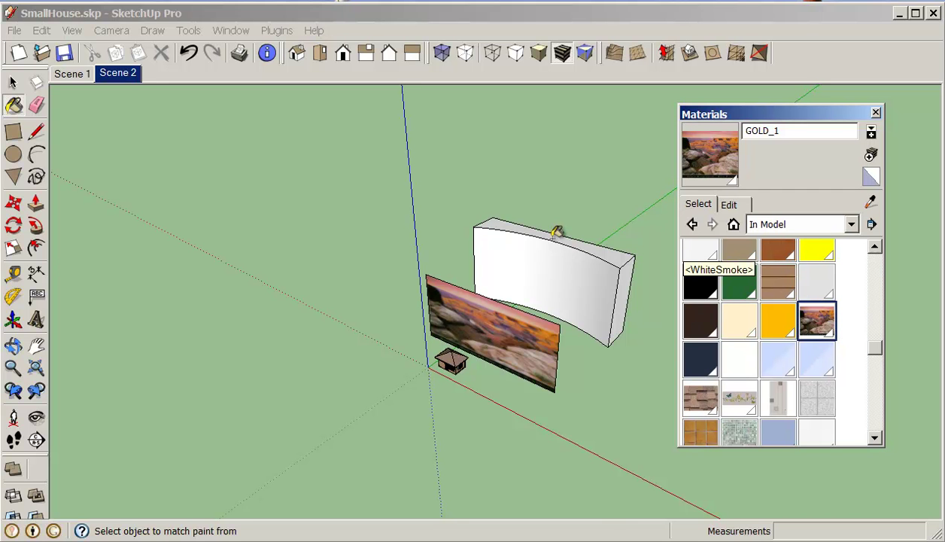
click(556, 231)
scroll(555, 231, up, 5)
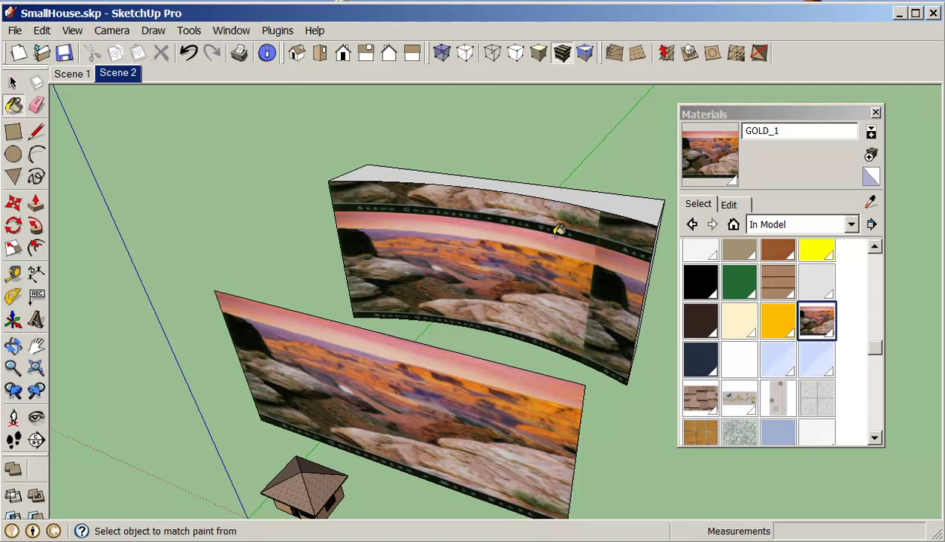
Collapse the Materials window and undo the paint on the block's curved face
key(b)
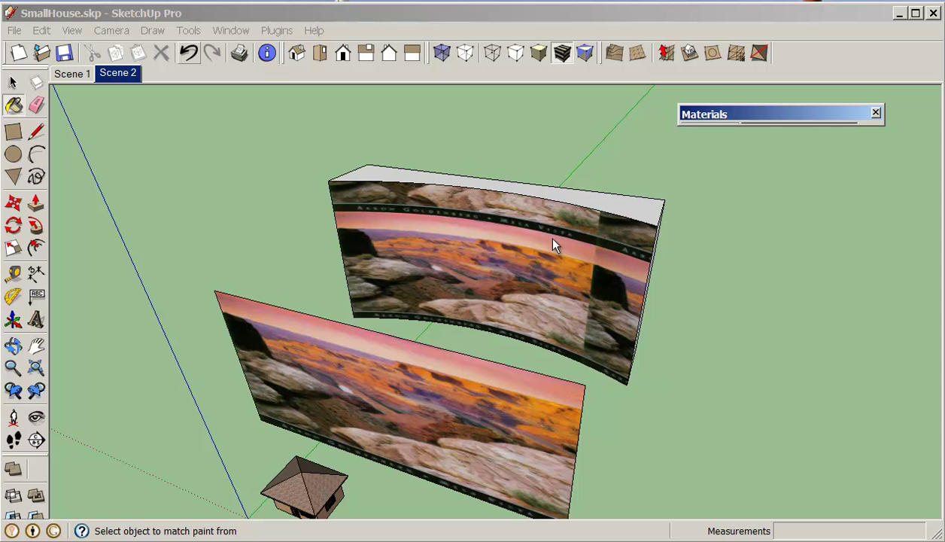
key(ctrl+z)
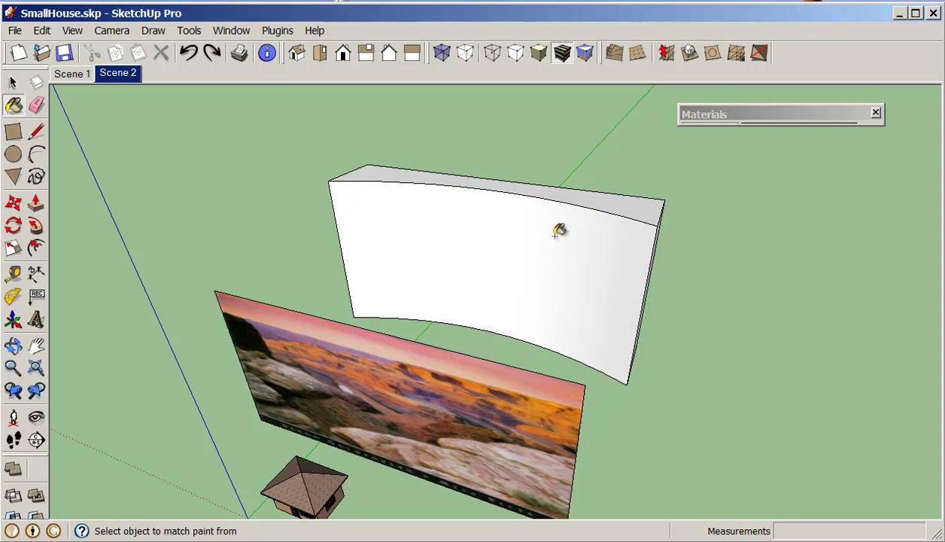
Push/Pull the landscape face back about 231' 6" so it passes completely through the curved block
key(p)
click(552, 249)
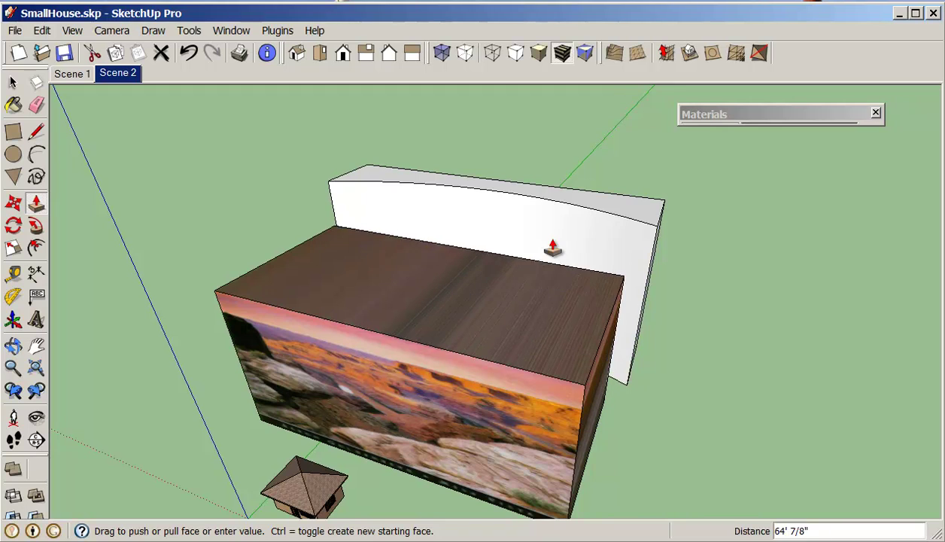
click(554, 247)
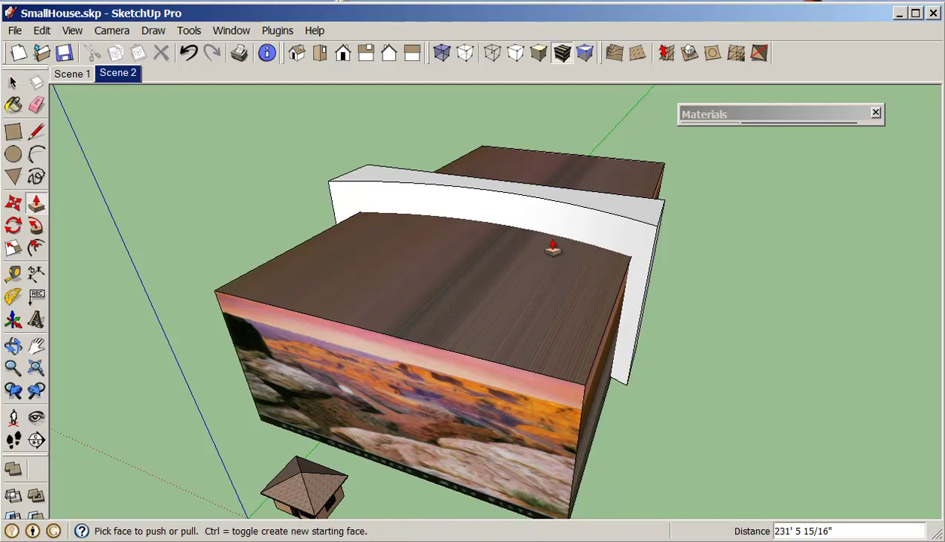
Select the curved block with the landscape volume passing through it and intersect their faces with the model
middle_drag(553, 247, 552, 242)
scroll(553, 247, down, 1)
key(ctrl+t)
key(space)
triple_click(551, 242)
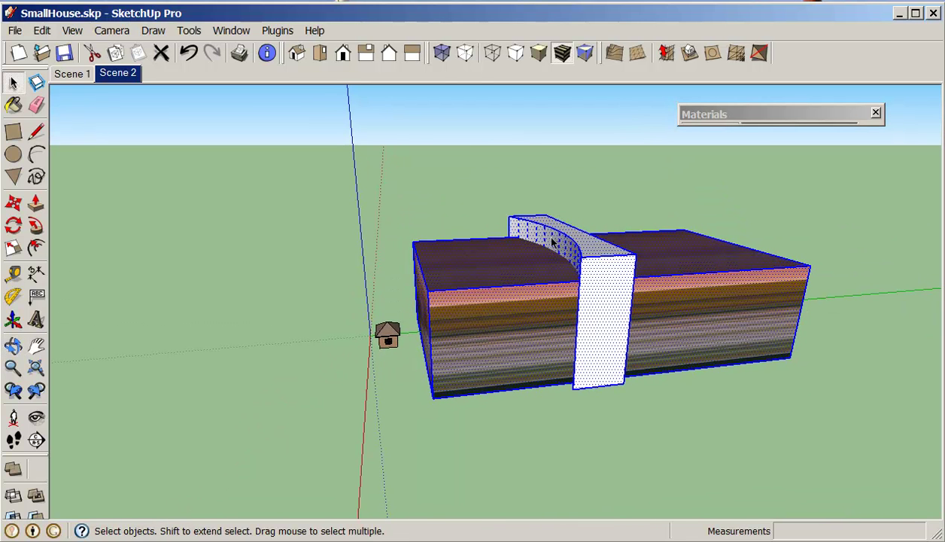
right_click(552, 241)
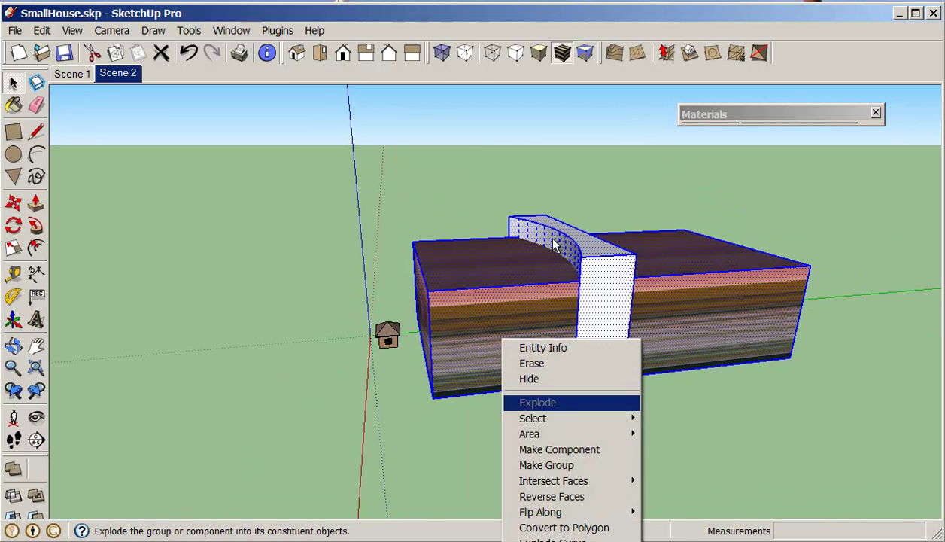
mouse_move(554, 481)
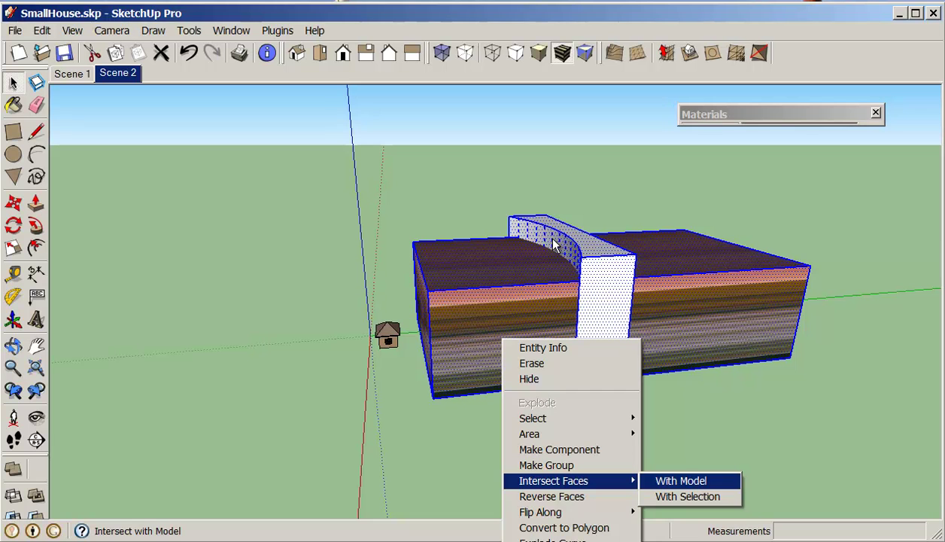
click(681, 481)
middle_drag(553, 240, 554, 247)
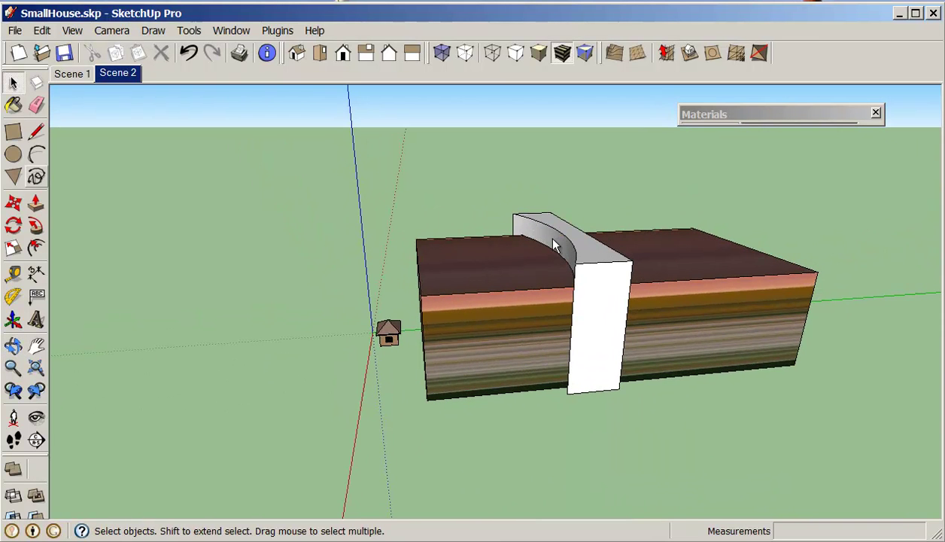
Erase the edges of the extruded landscape volume between the front image face and the curved block
key(e)
middle_drag(552, 237, 555, 234)
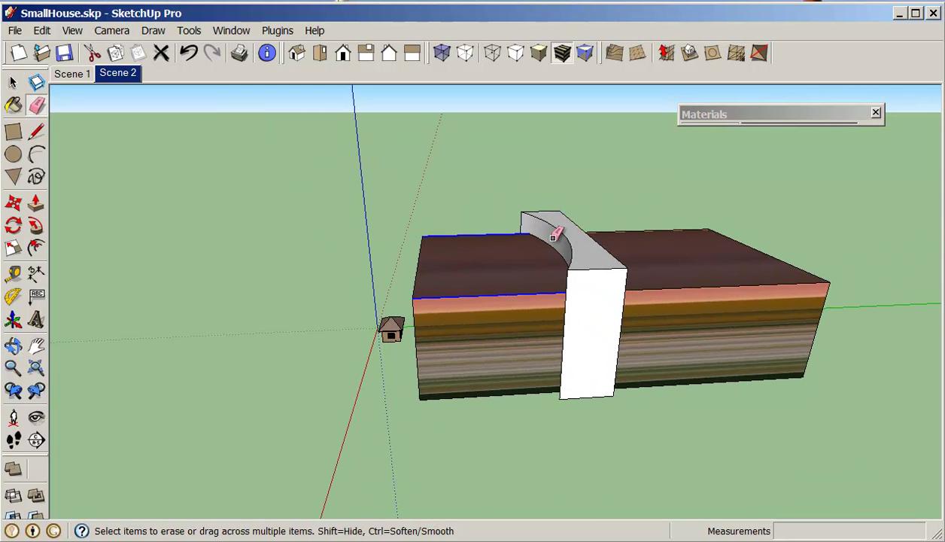
click(554, 235)
click(555, 235)
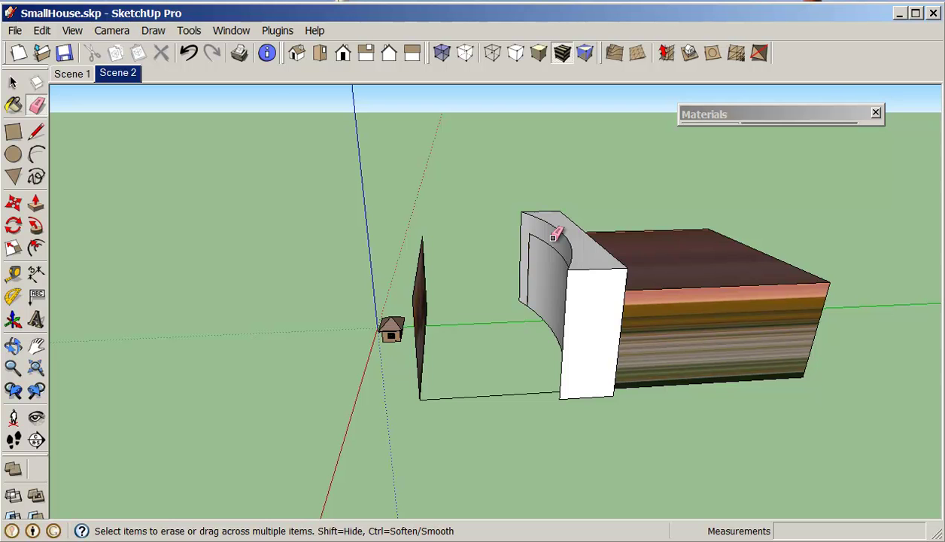
click(555, 235)
Erase the part of the landscape volume behind the curved block, including its rear image face and stray edges
drag(678, 280, 678, 393)
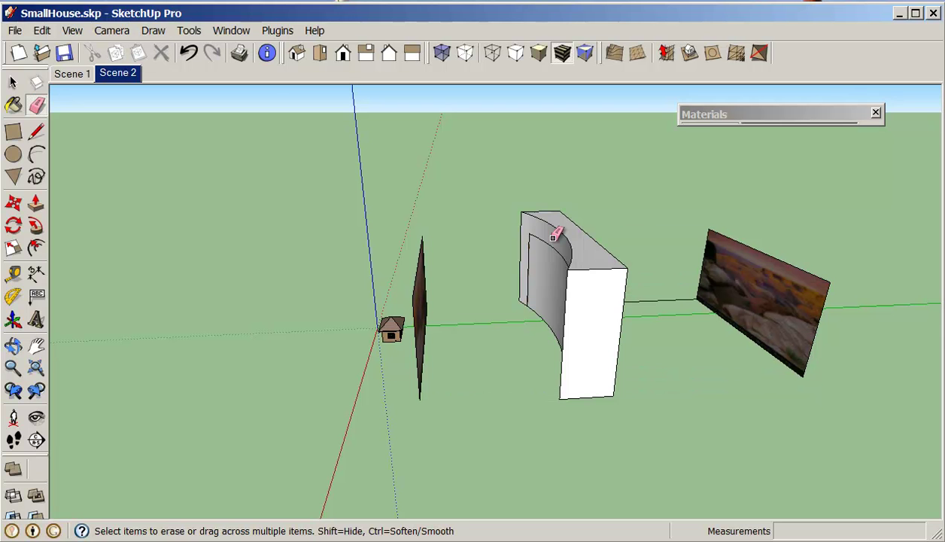
click(661, 300)
drag(792, 265, 821, 315)
click(749, 338)
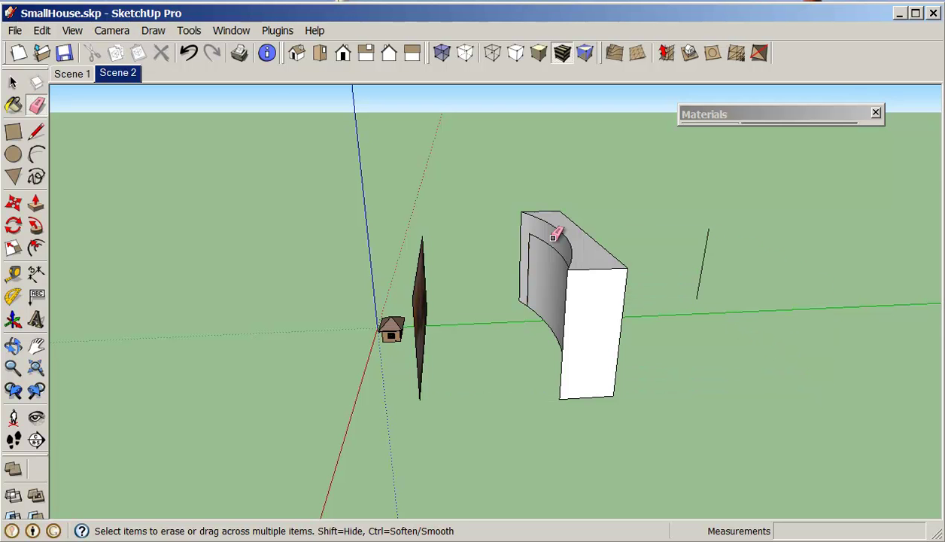
click(703, 264)
middle_drag(703, 264, 858, 266)
Try painting the outlined area on the block's curved face with the GOLD_1 material, and undo the paint
middle_drag(557, 242, 555, 234)
key(b)
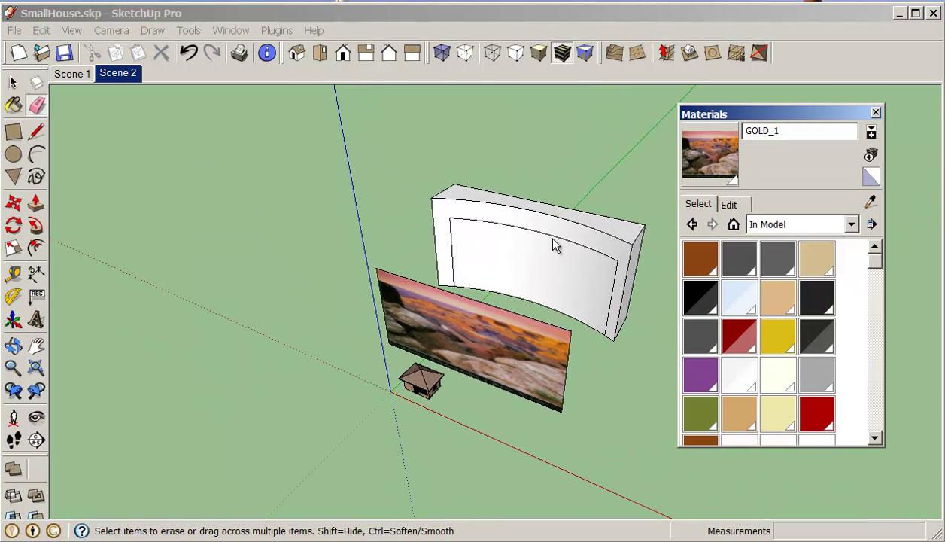
click(554, 234)
scroll(554, 234, up, 4)
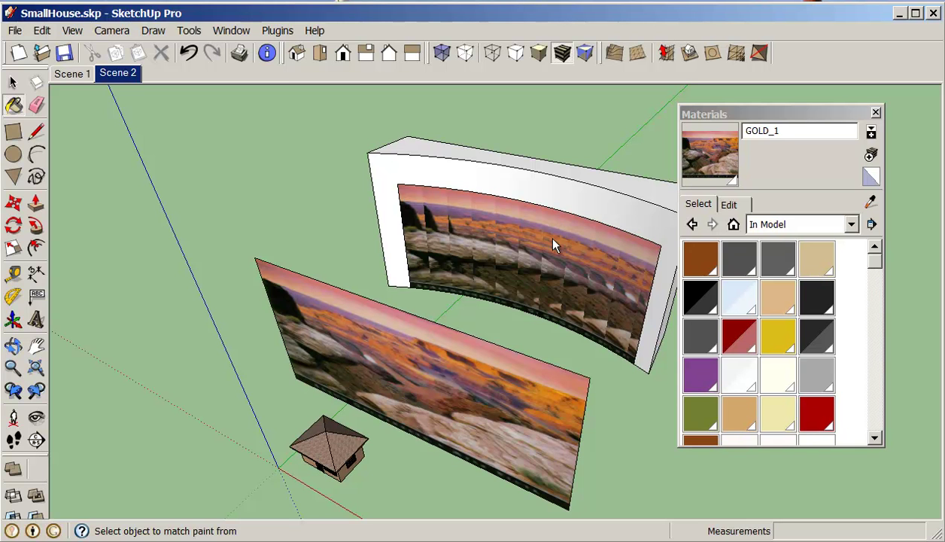
key(ctrl+z)
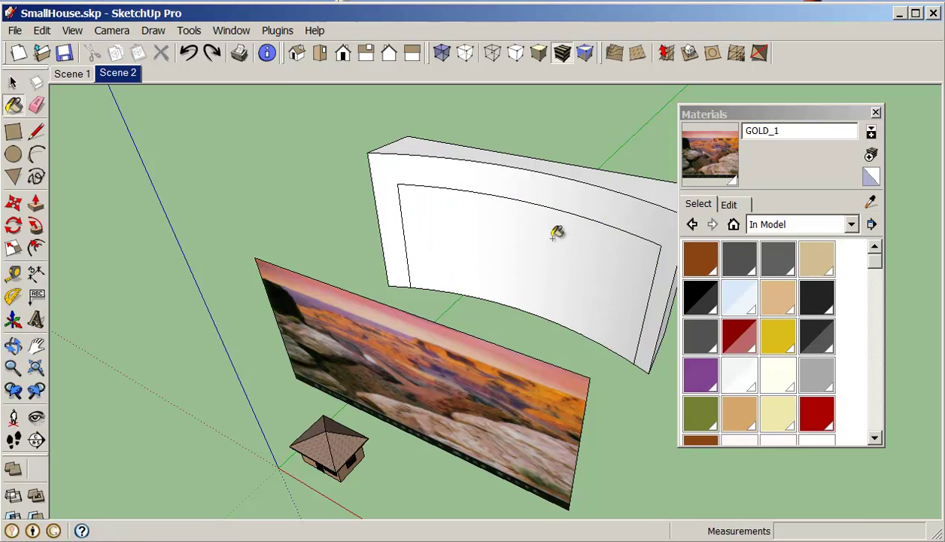
Sample the texture from the flat landscape face, paint it onto the outlined curved area, and put away the Materials window
click(556, 234)
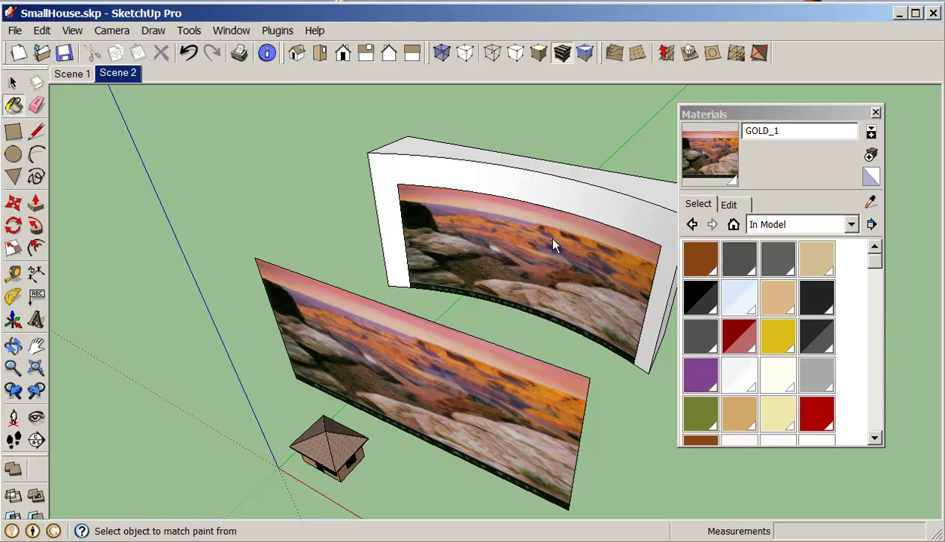
key(alt+Tab)
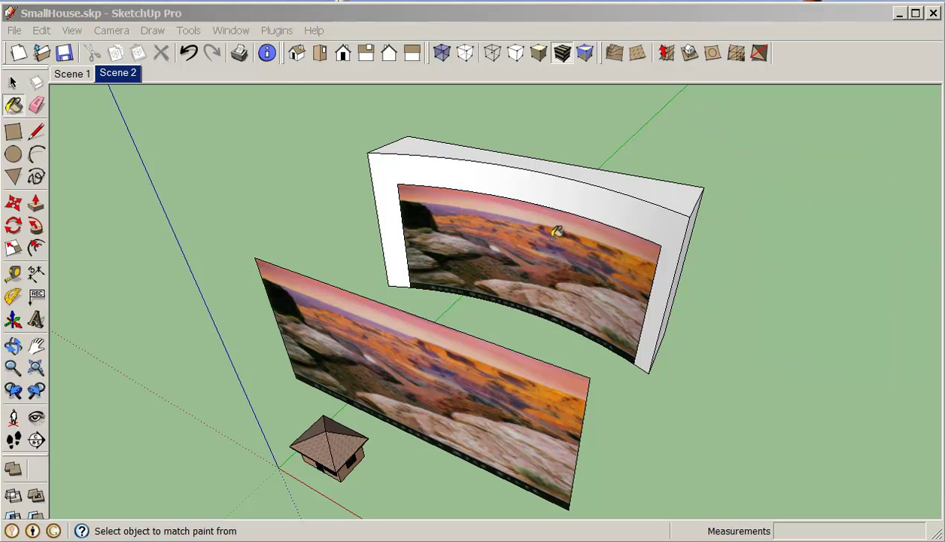
Erase the flat landscape face beside the house together with its leftover edges
key(e)
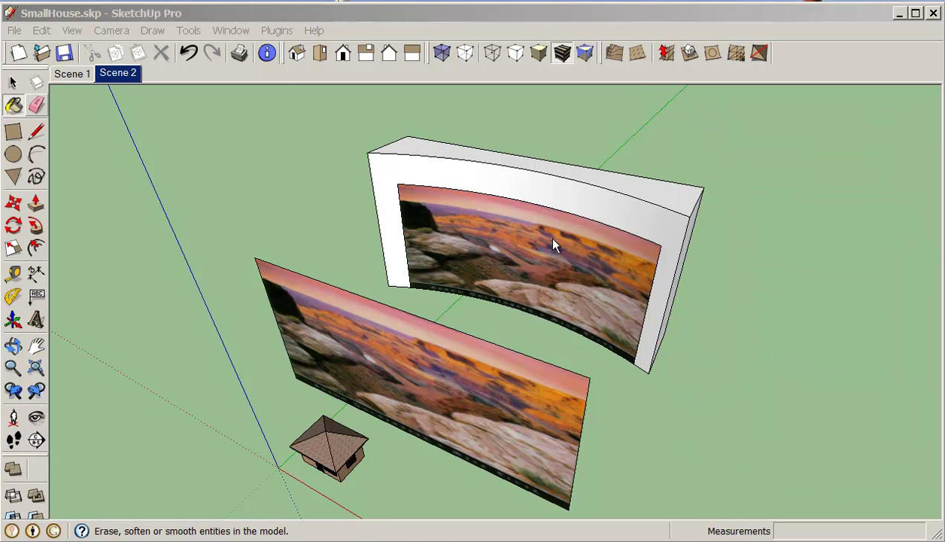
drag(560, 353, 600, 415)
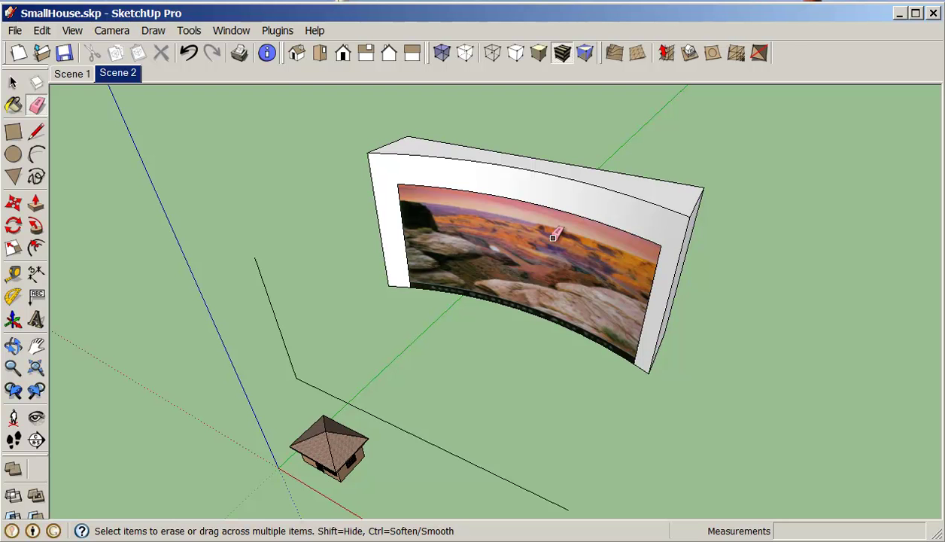
drag(274, 338, 323, 408)
Erase the rest of the block's edges and faces, keeping only the curved face with the landscape texture
drag(636, 166, 700, 278)
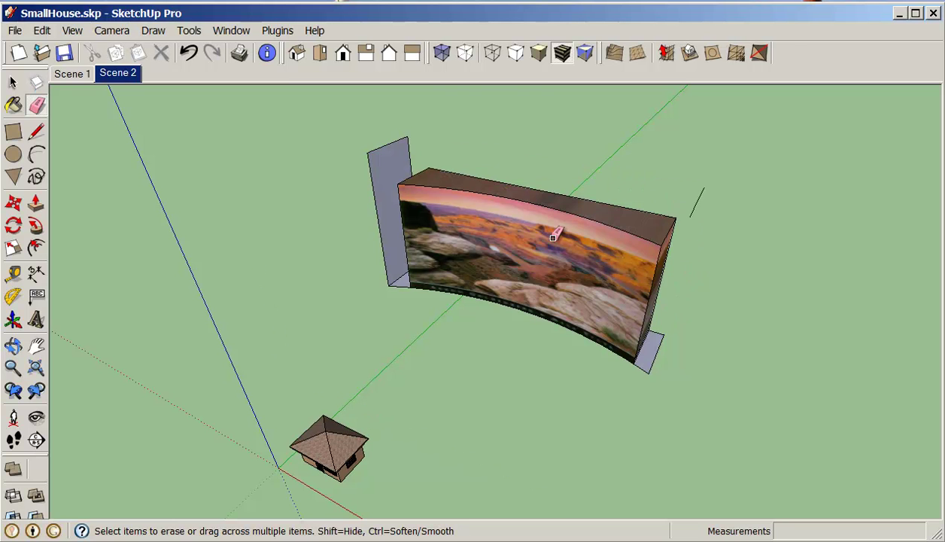
click(697, 203)
drag(650, 203, 675, 239)
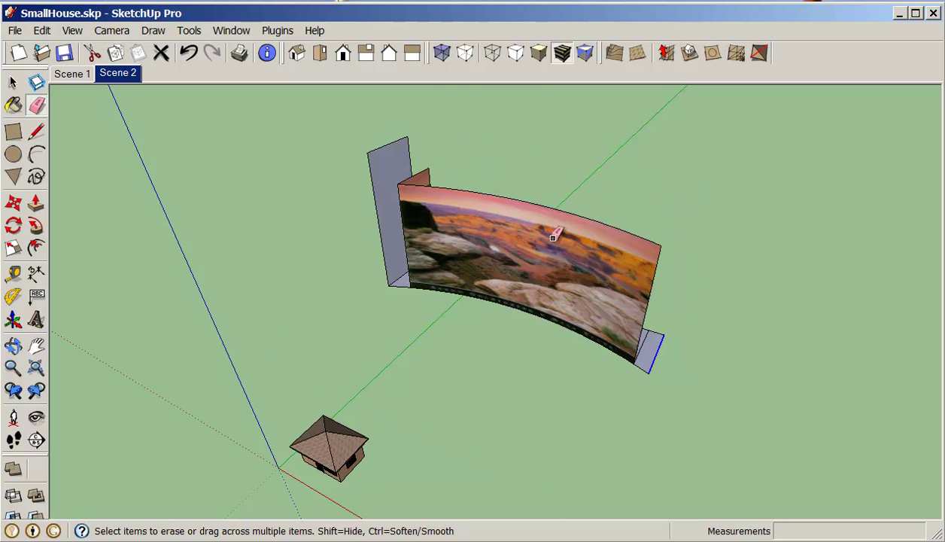
mouse_move(553, 235)
middle_down()
mouse_move(554, 245)
mouse_move(554, 235)
middle_up()
key(e)
click(555, 237)
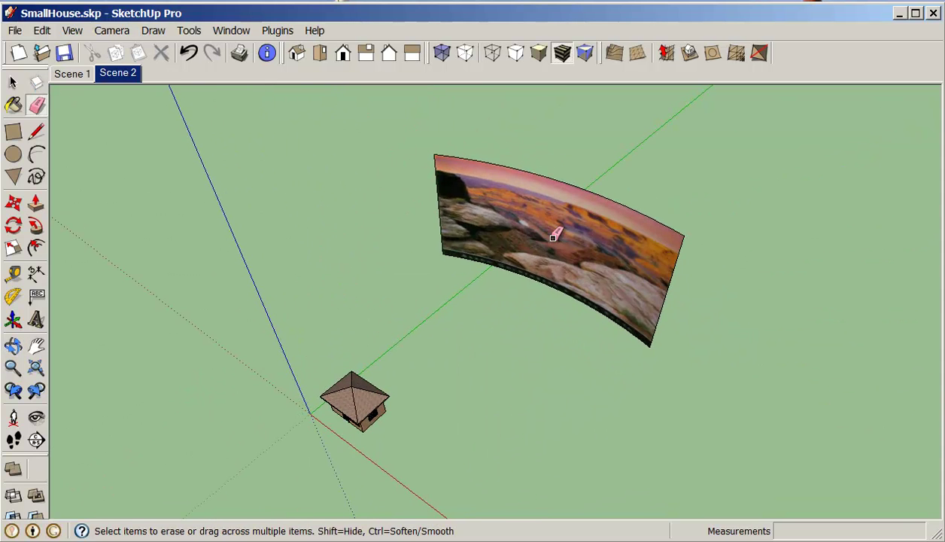
Select the whole curved landscape surface and make it a group
key(space)
click(553, 239)
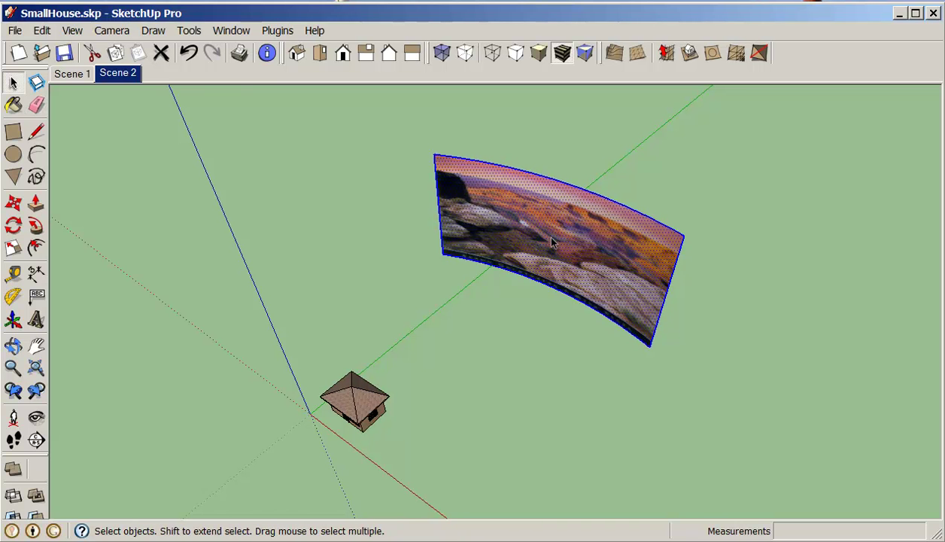
right_click(553, 240)
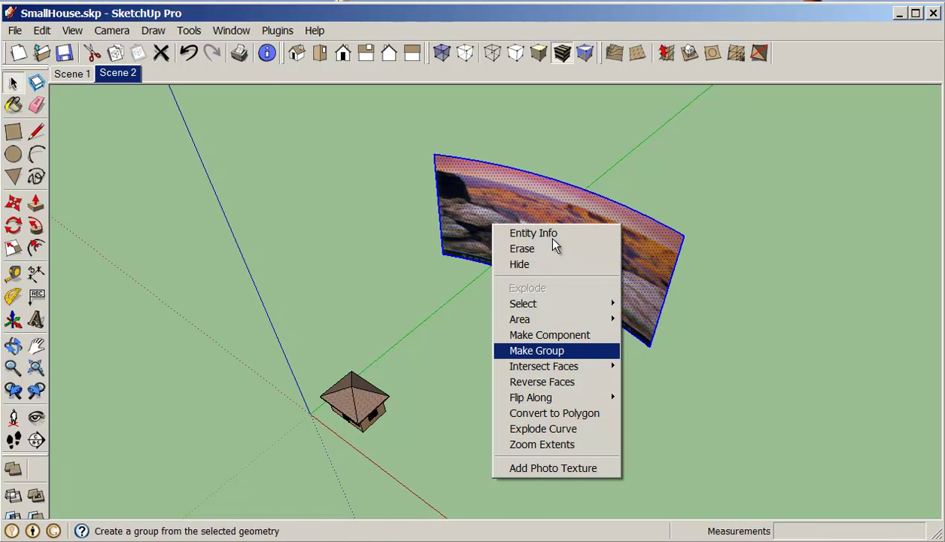
click(536, 351)
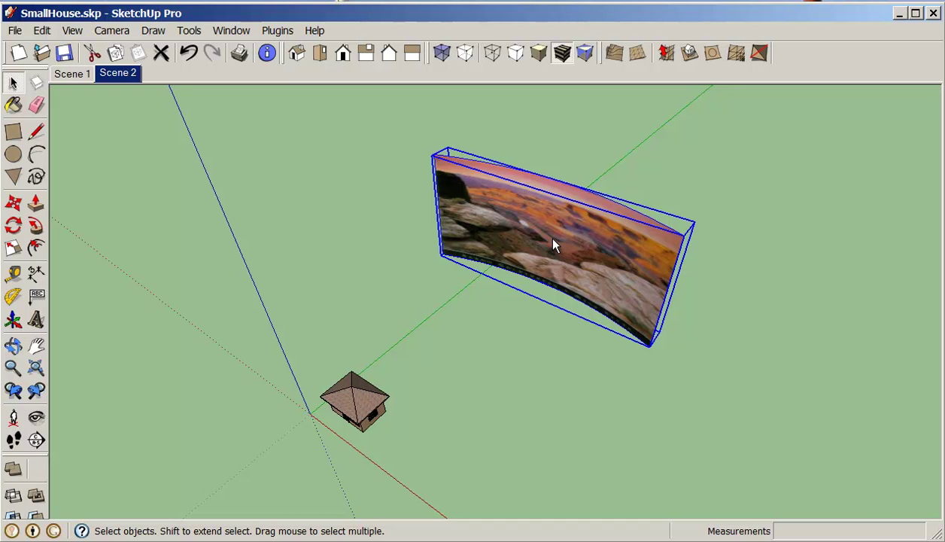
Open the Layers window and add a new layer named BackGround
key(shift+l)
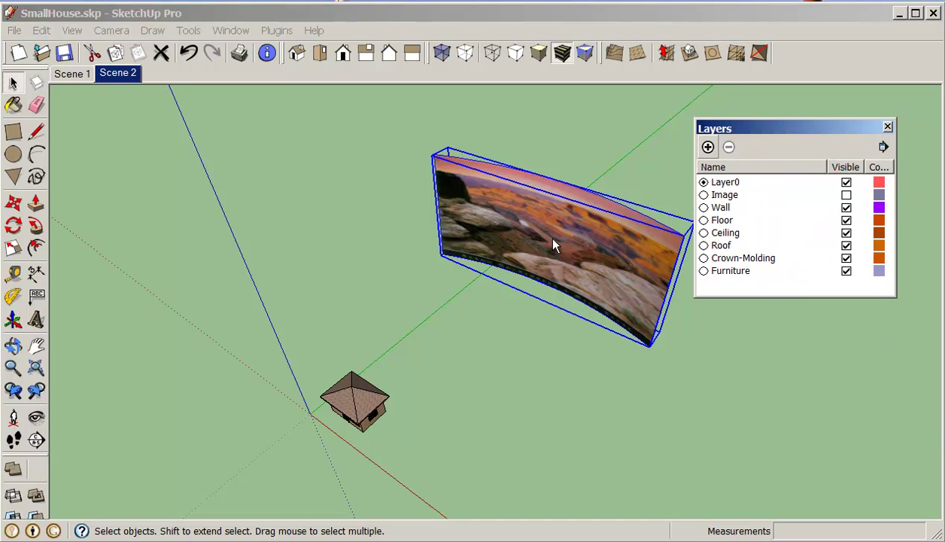
click(708, 146)
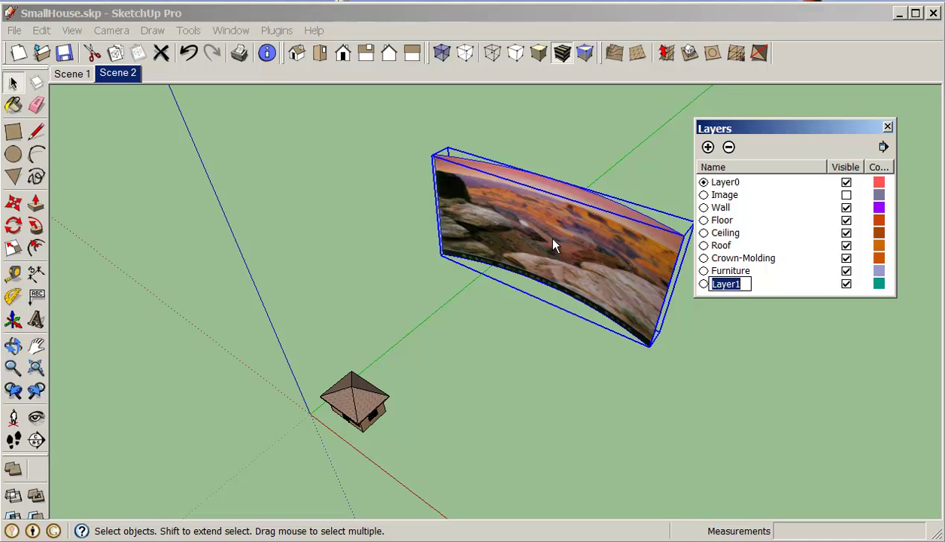
text(BackGround)
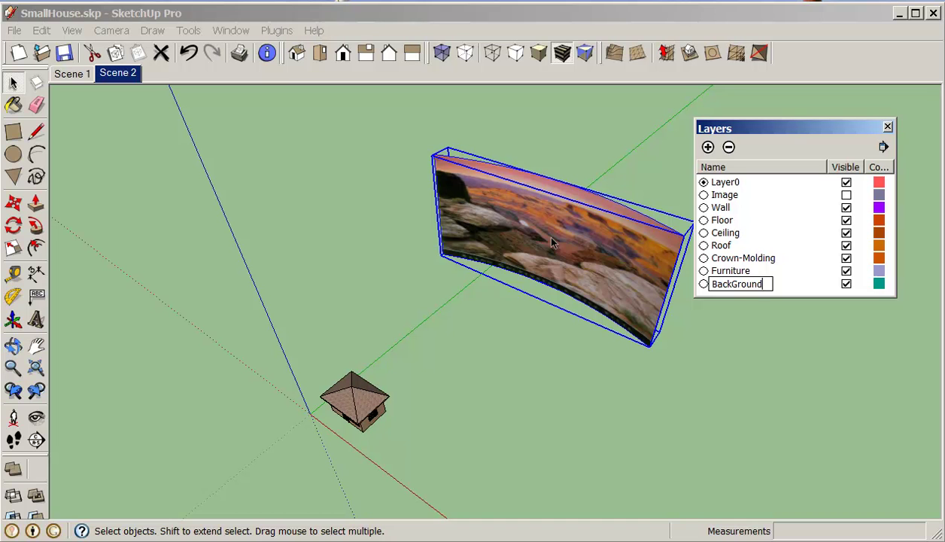
key(Return)
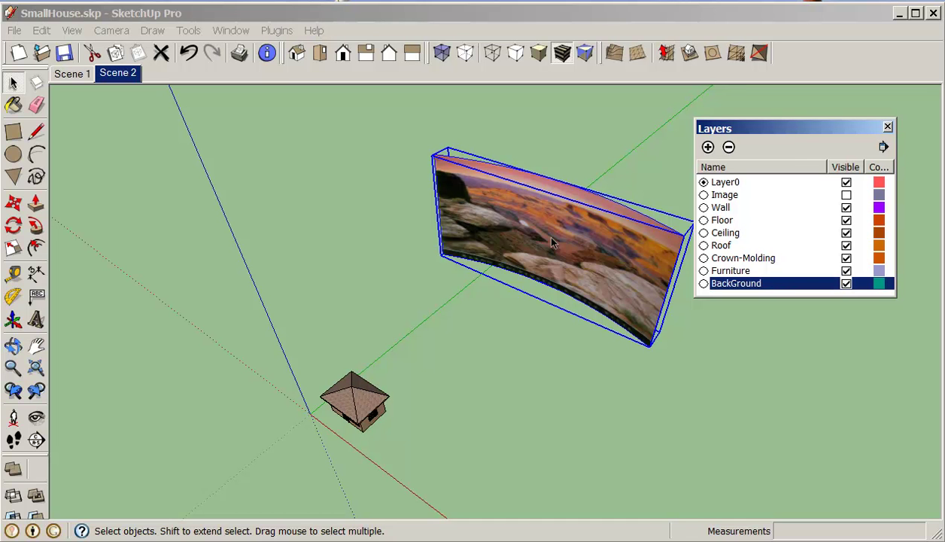
click(553, 242)
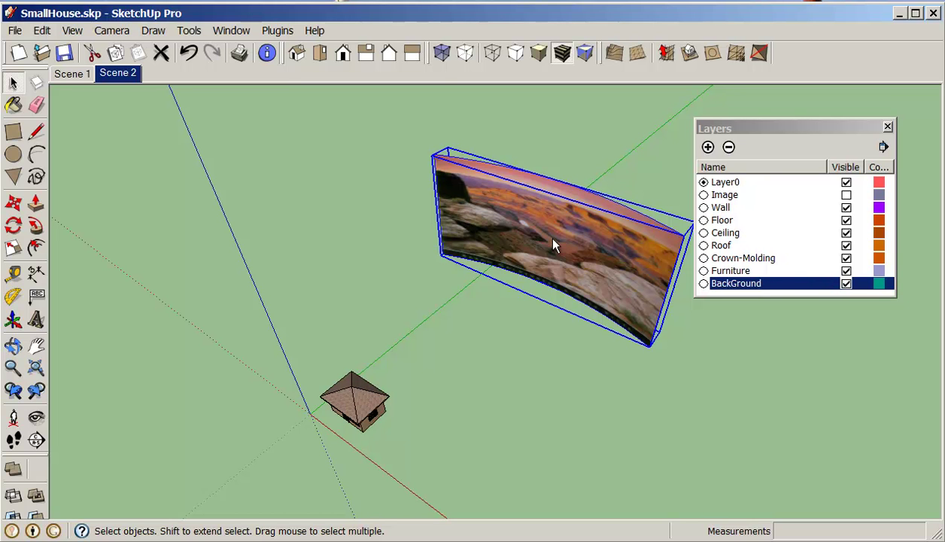
right_click(553, 242)
click(553, 242)
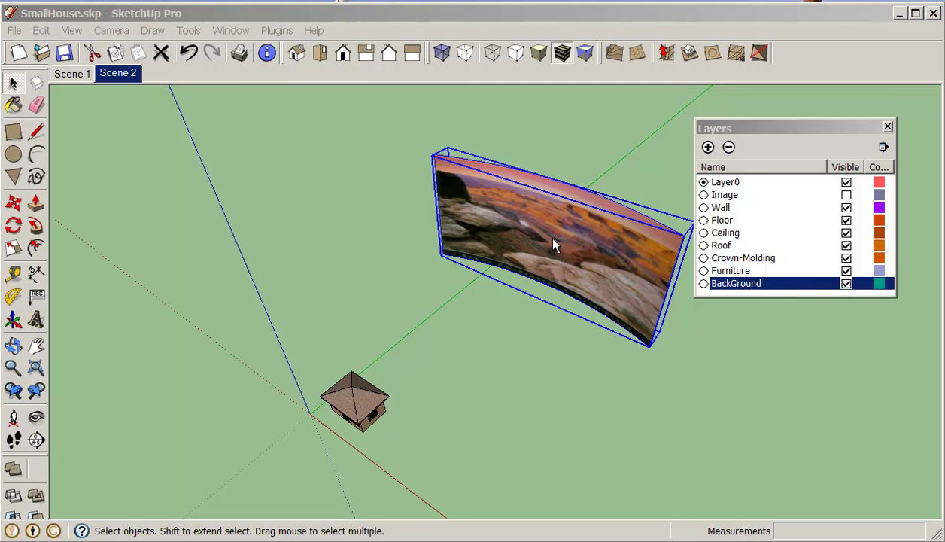
drag(760, 129, 760, 125)
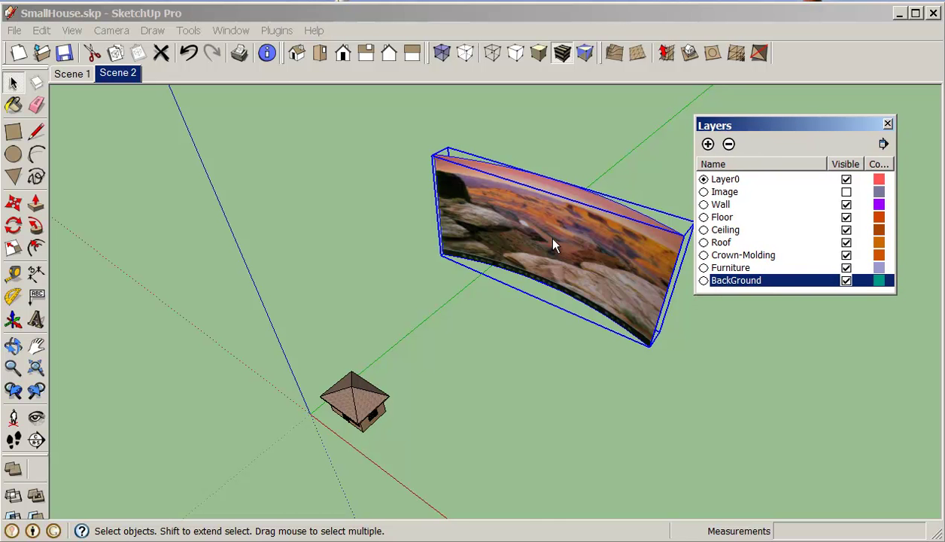
right_click(554, 242)
click(555, 241)
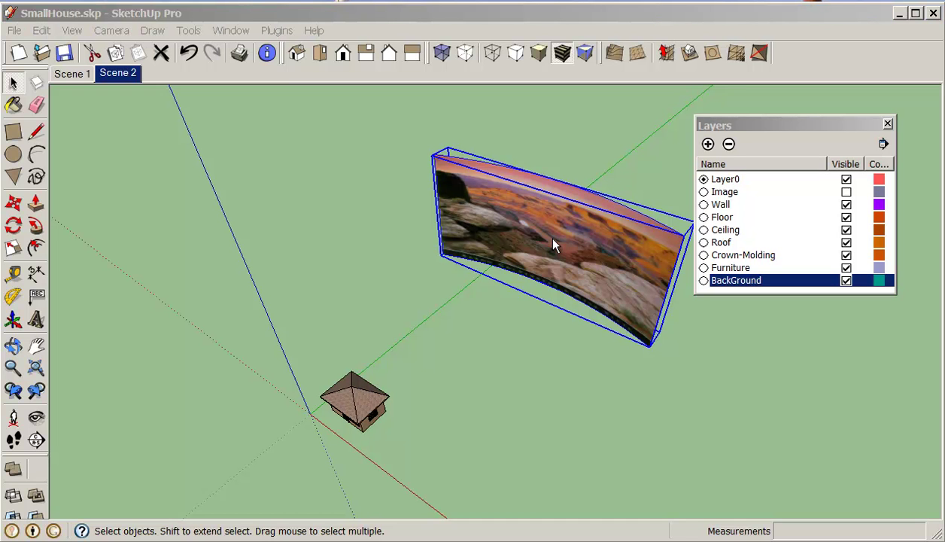
key(alt+w)
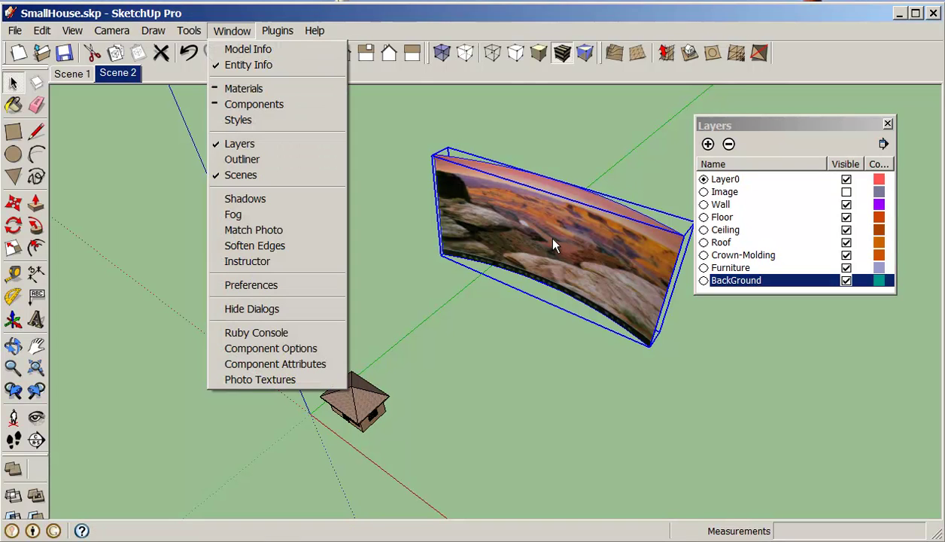
key(Down)
key(Down)
key(Return)
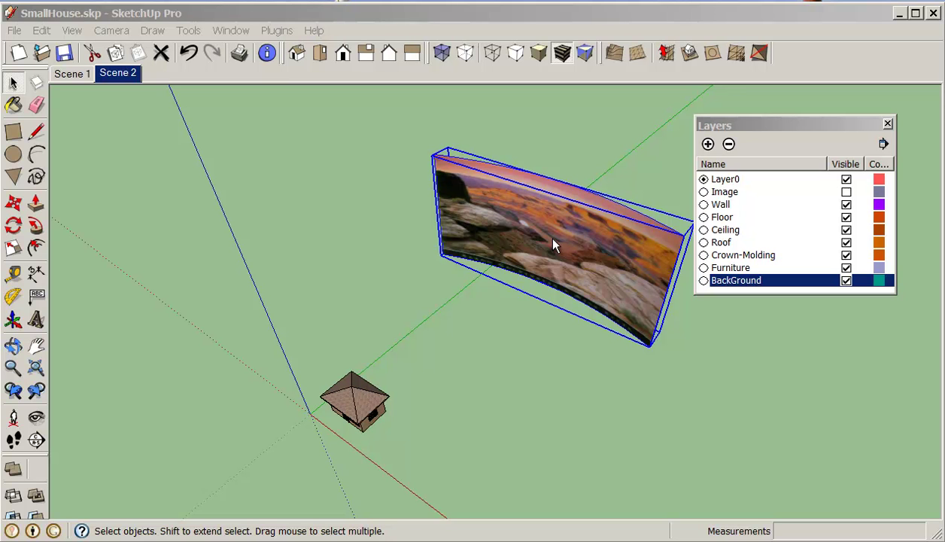
key(alt+Return)
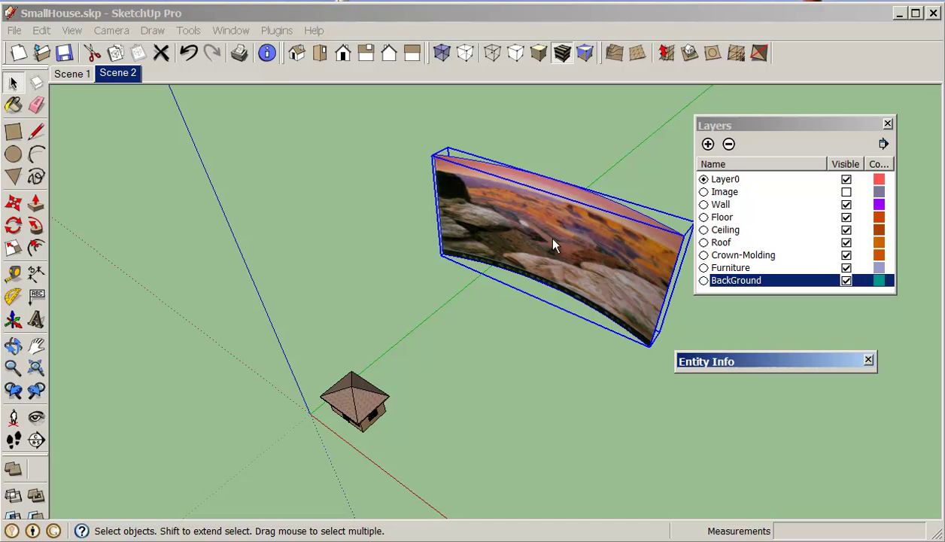
key(Escape)
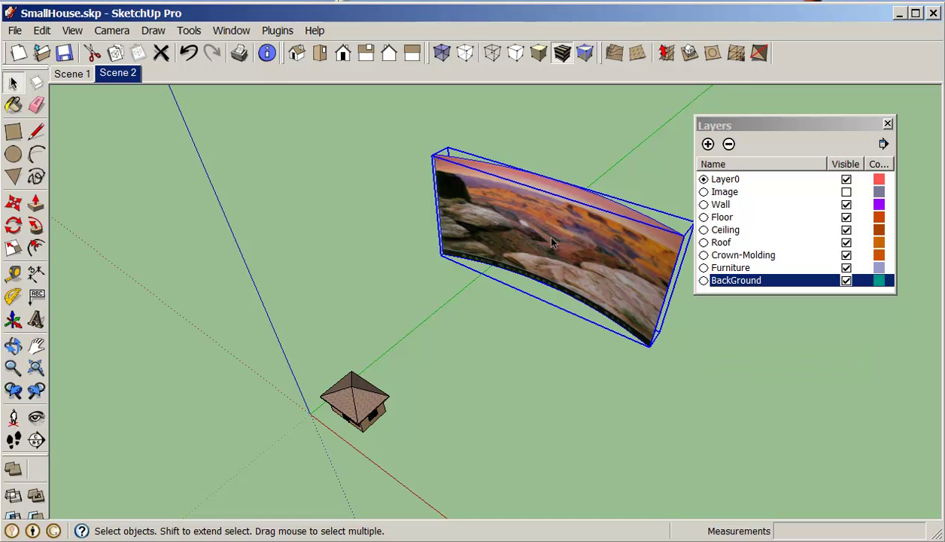
Assign the curved landscape group to the BackGround layer through its Entity Info
right_click(551, 242)
click(553, 238)
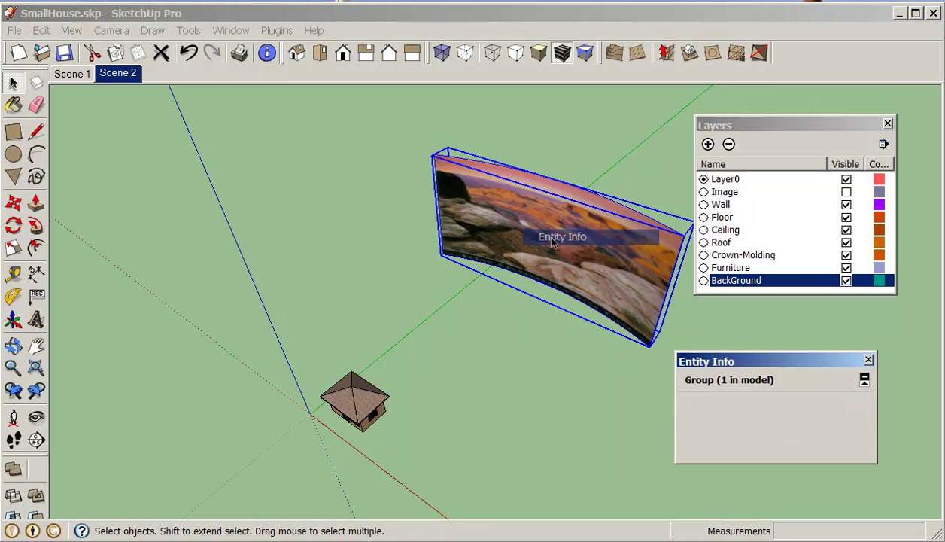
key(alt+Down)
key(Down)
key(Down)
key(Down)
key(Down)
key(Down)
key(Down)
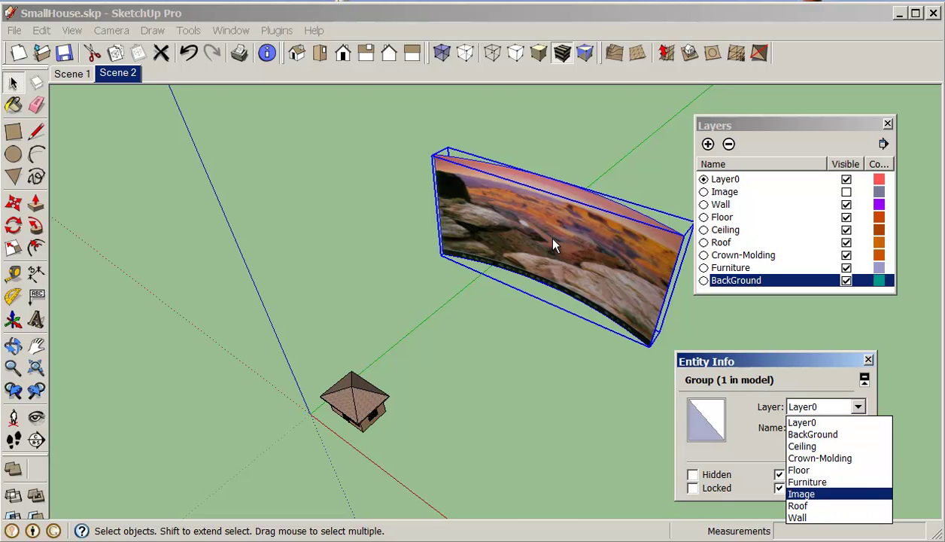
key(Up)
key(Up)
key(Up)
key(Up)
key(Up)
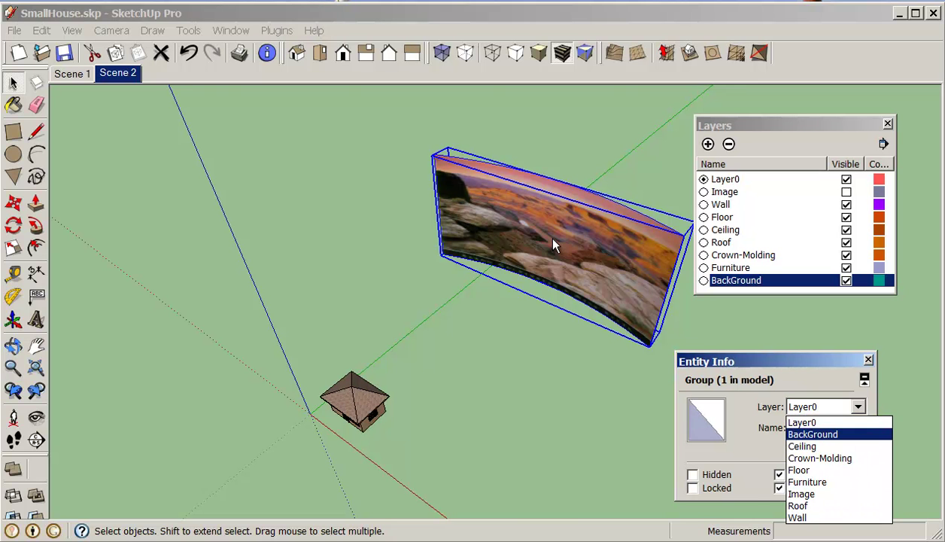
key(Return)
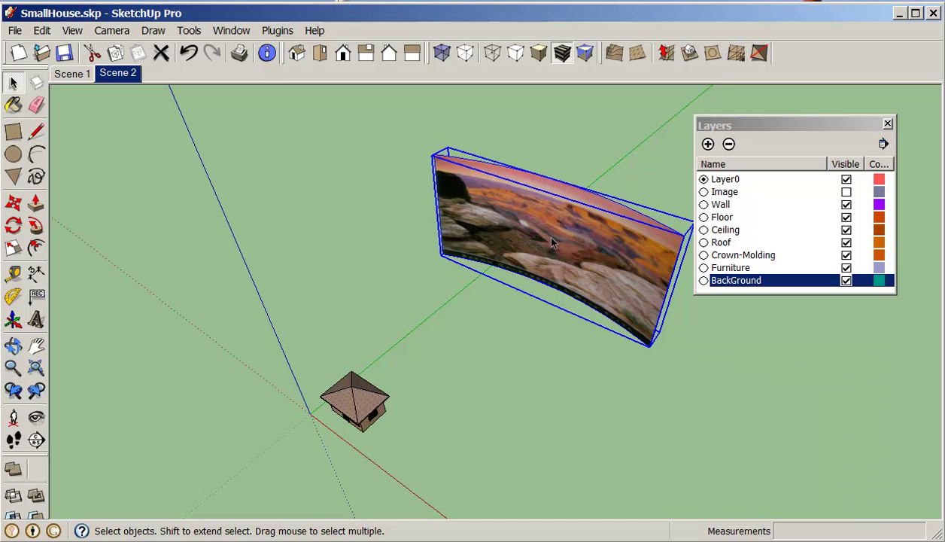
Turn the BackGround layer's visibility off and on again to check the group's assignment, and close the Layers window
click(847, 280)
click(847, 280)
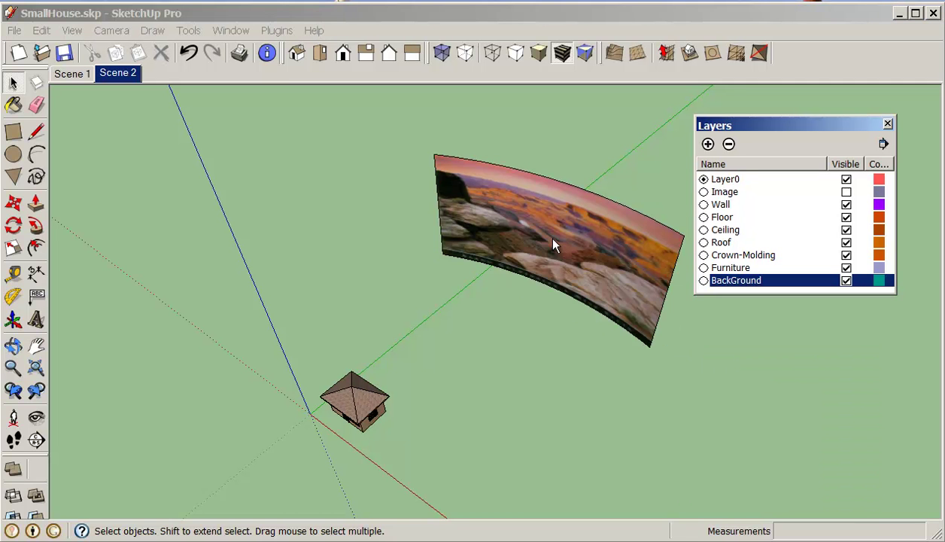
key(Escape)
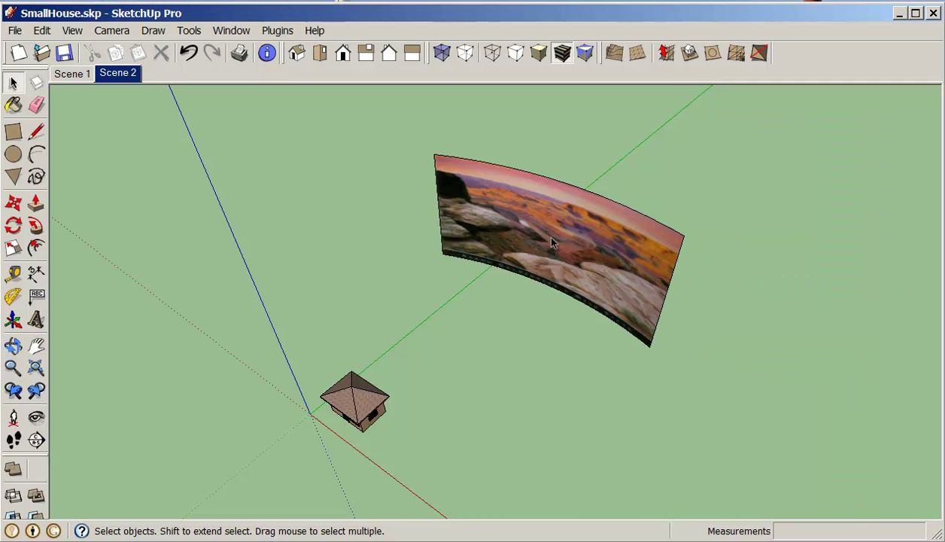
Move the curved landscape group closer to the house so it stands directly behind it
click(552, 242)
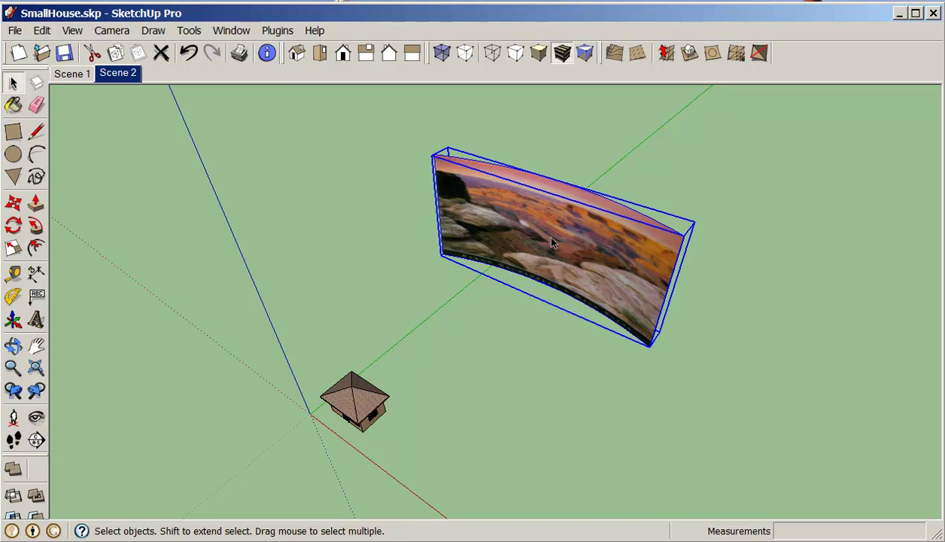
key(m)
click(552, 239)
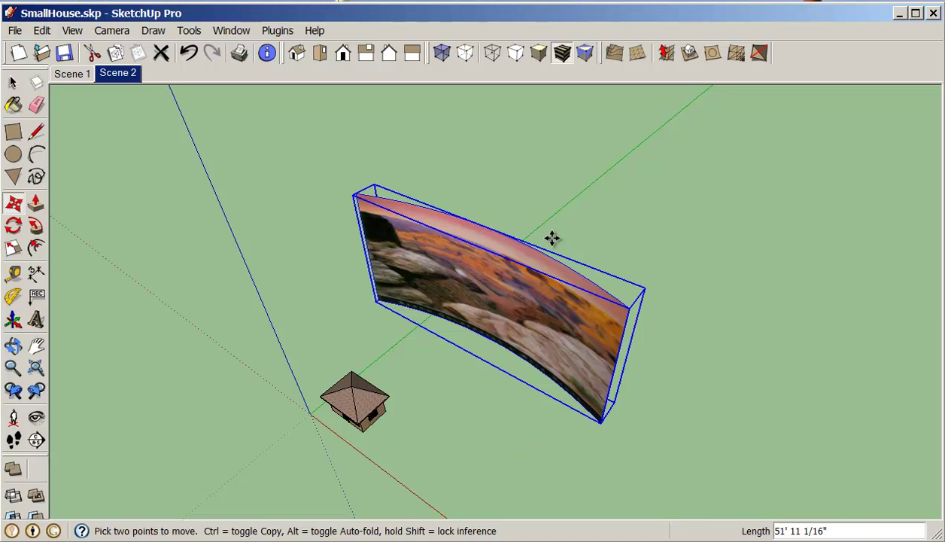
middle_drag(552, 238, 557, 242)
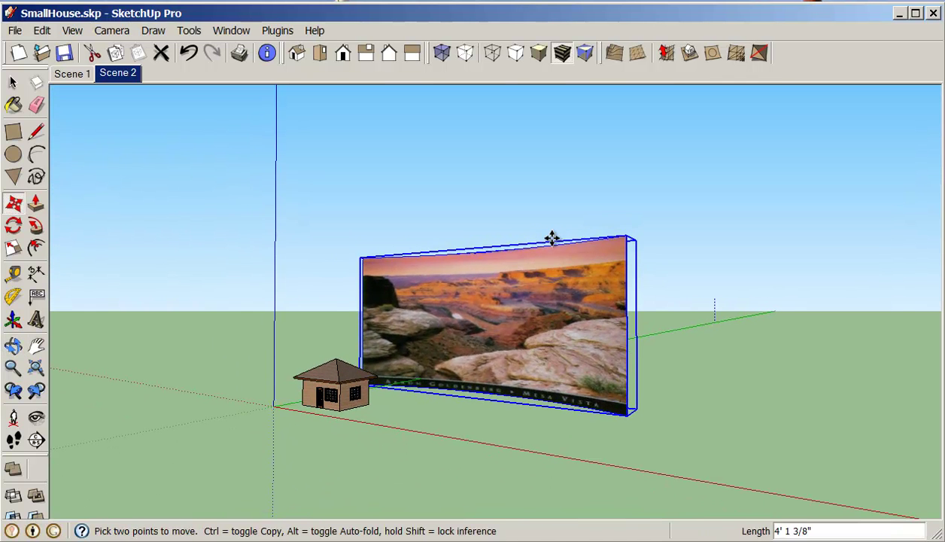
middle_drag(552, 239, 552, 238)
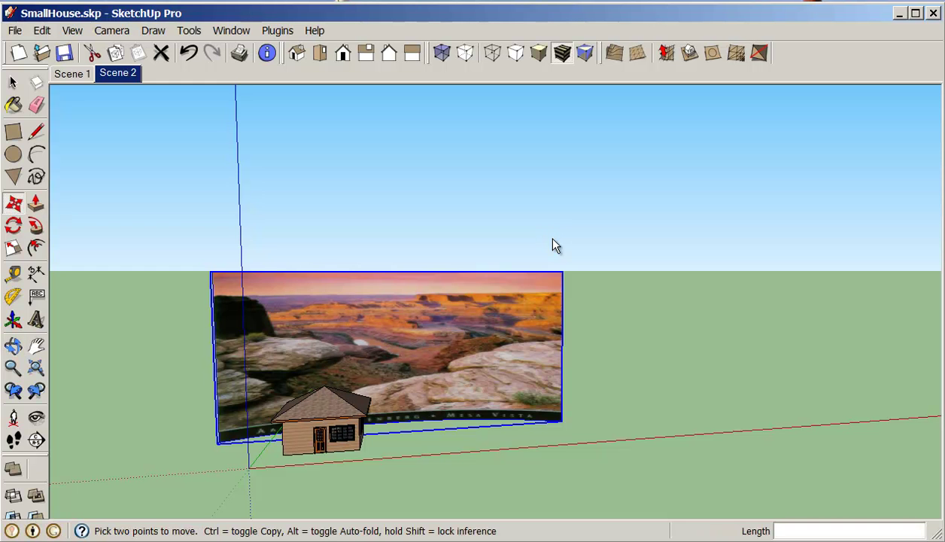
Switch to Scene 1 and look around the room to examine the landscape through the window from different angles
key(Page_Up)
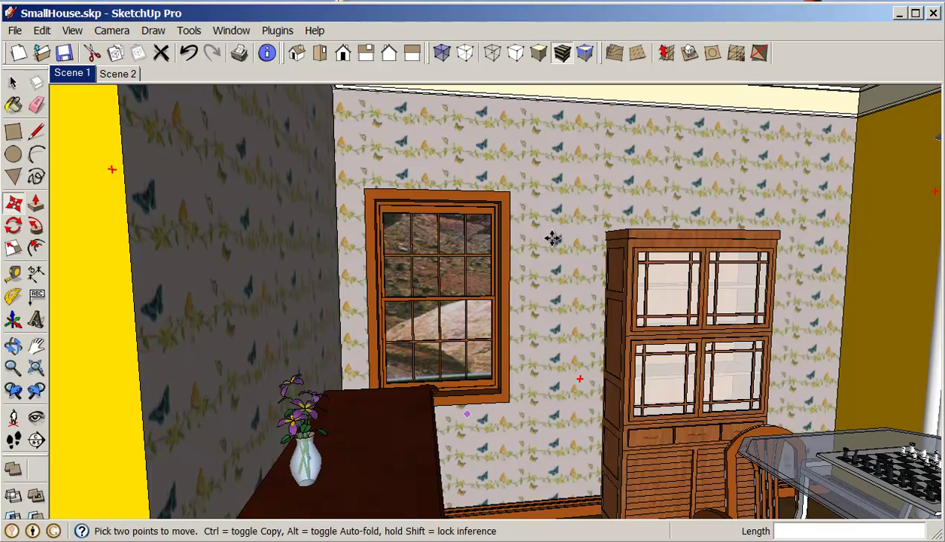
middle_drag(552, 239, 552, 239)
scroll(552, 239, up, 5)
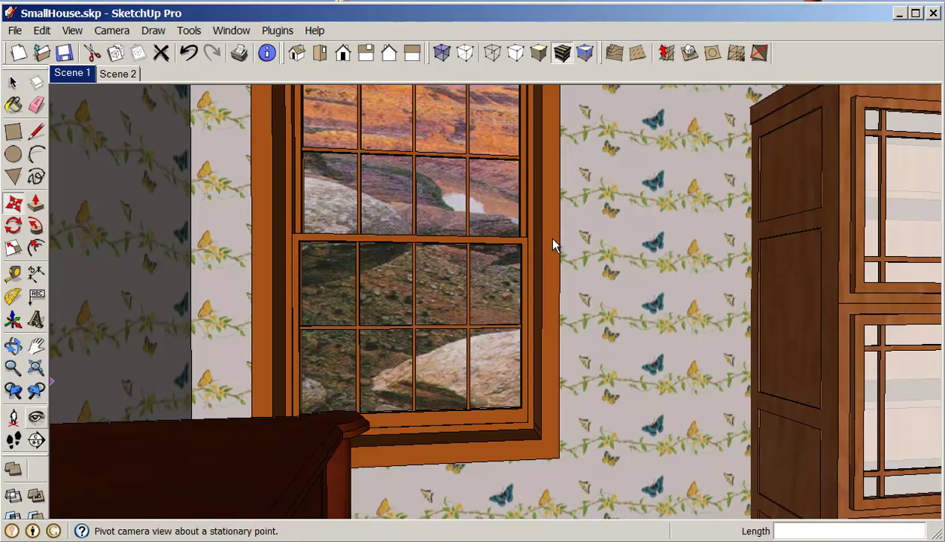
click(36, 417)
drag(552, 238, 554, 241)
middle_drag(555, 242, 552, 237)
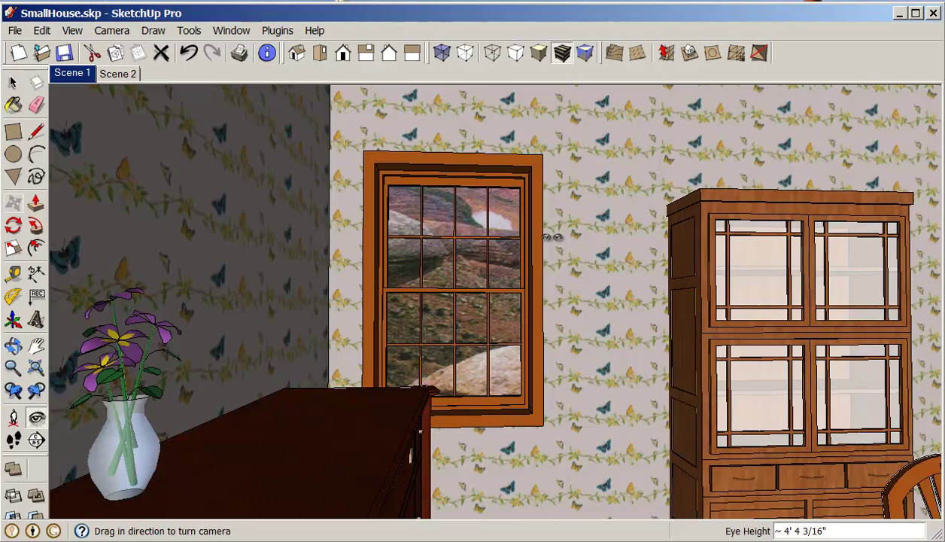
drag(553, 237, 551, 237)
scroll(551, 237, down, 1)
middle_drag(551, 237, 552, 237)
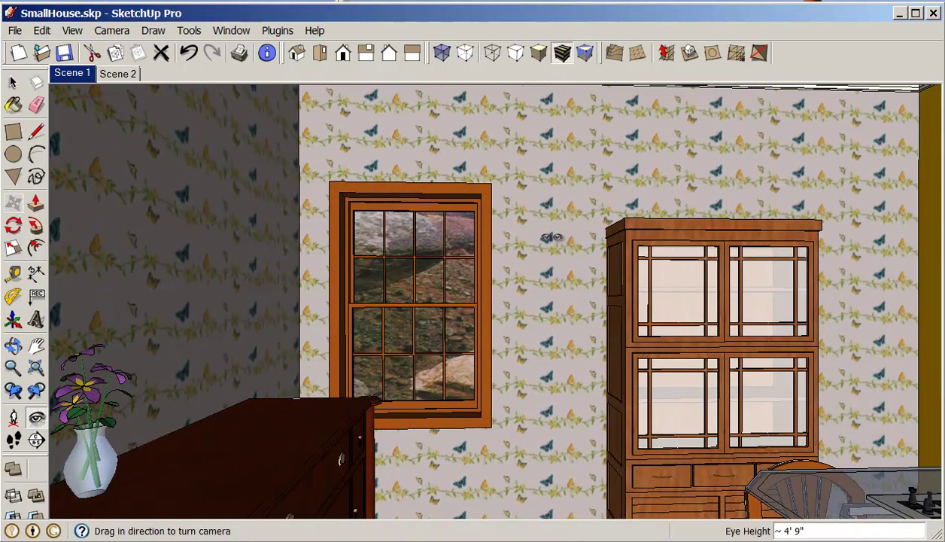